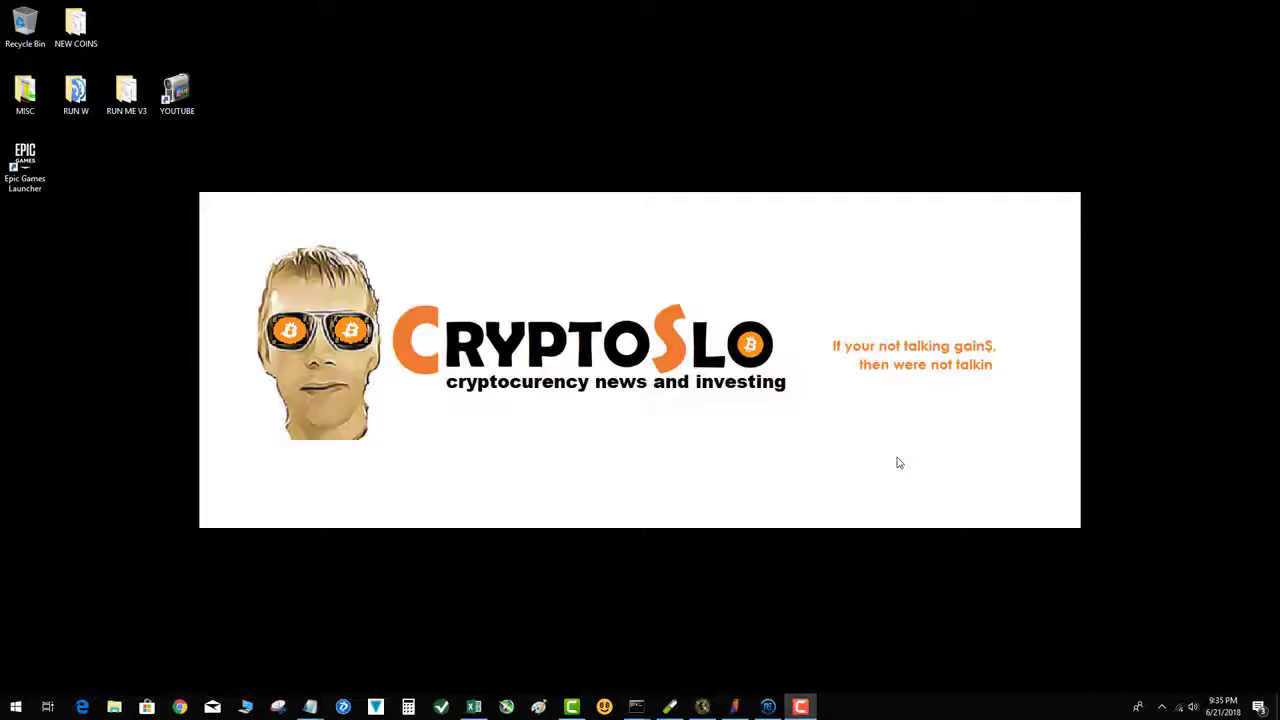
Step: Bring up Raven Core from the taskbar and open its Debug window from the Help menu
click(738, 707)
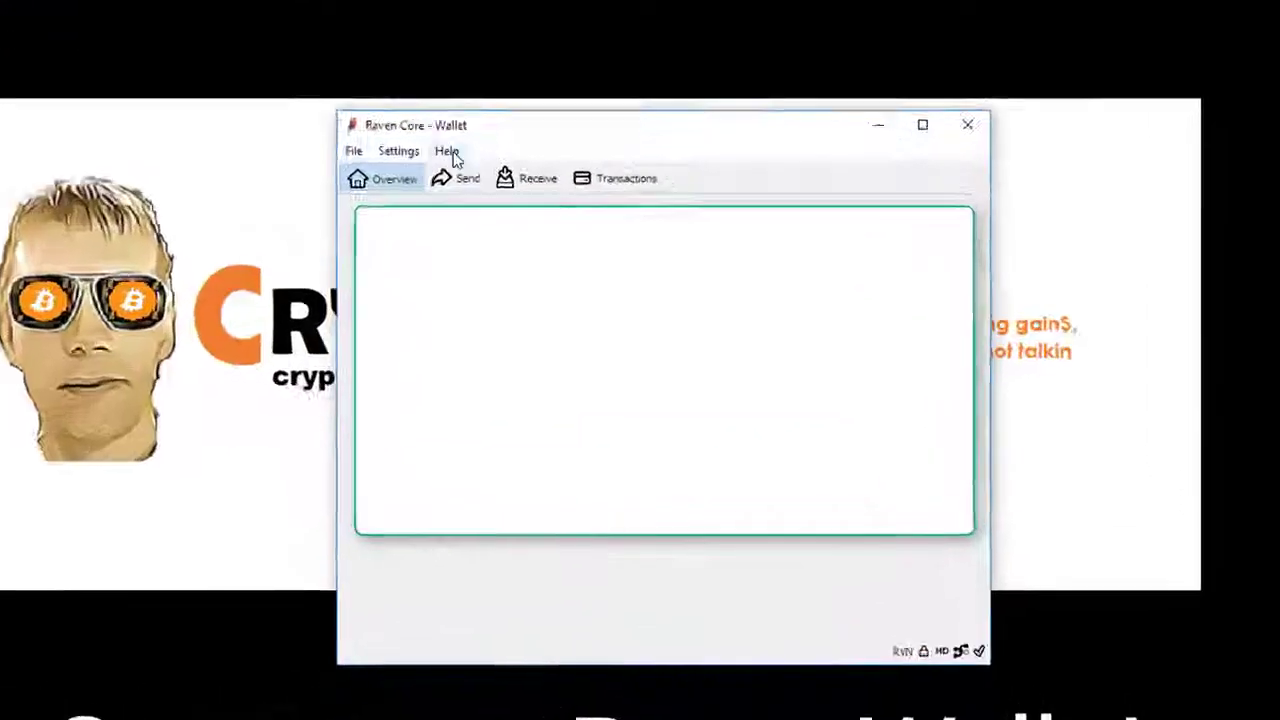
click(566, 228)
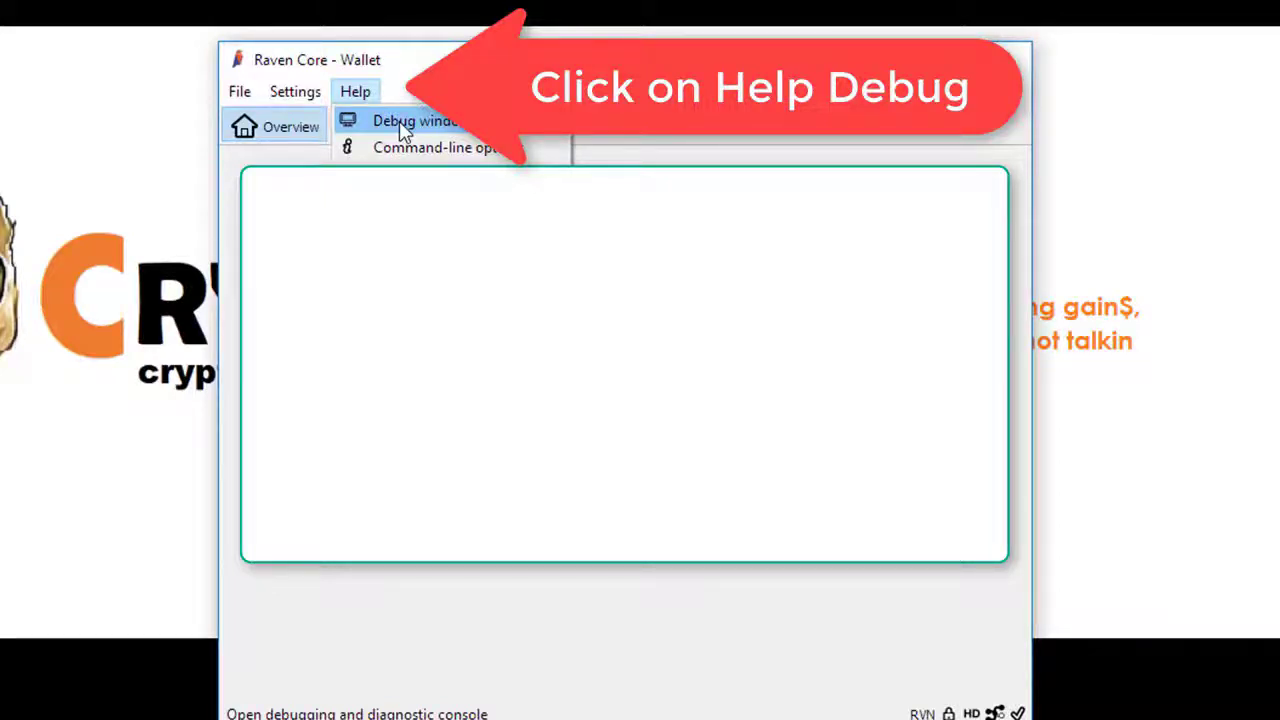
click(399, 121)
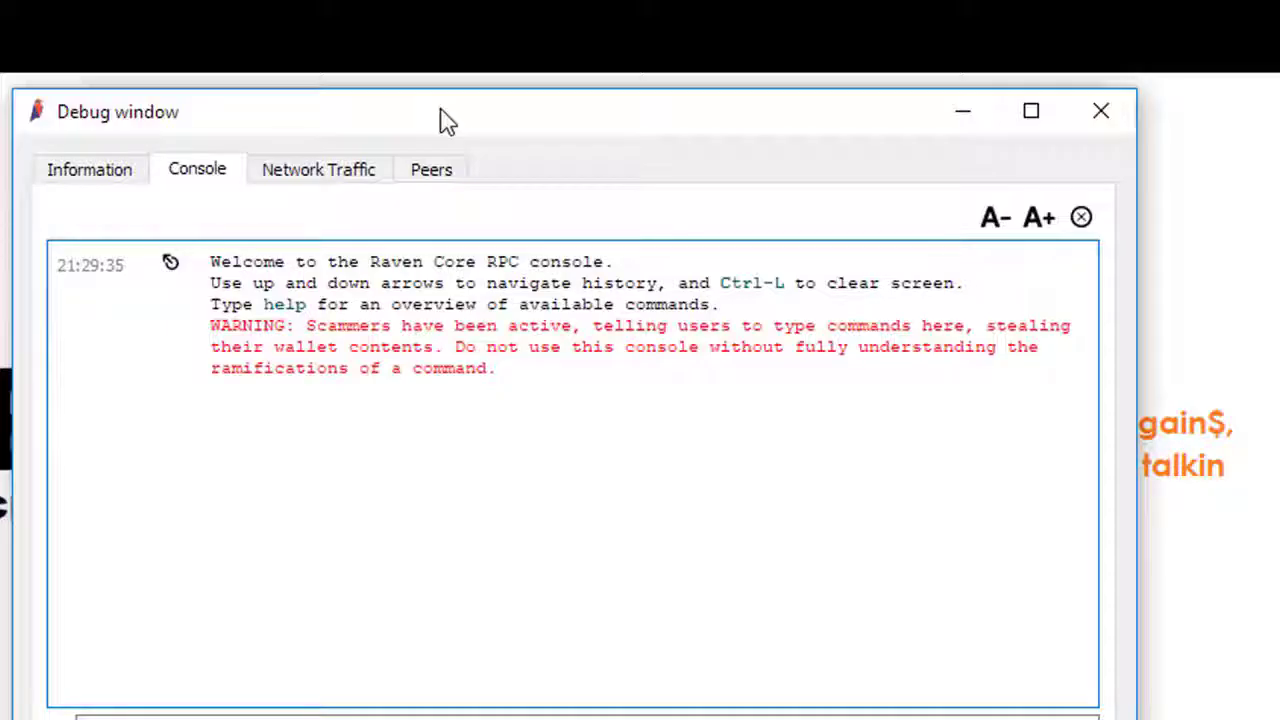
Step: Look over the Information and Network Traffic tabs, ending back on the Console tab
click(106, 171)
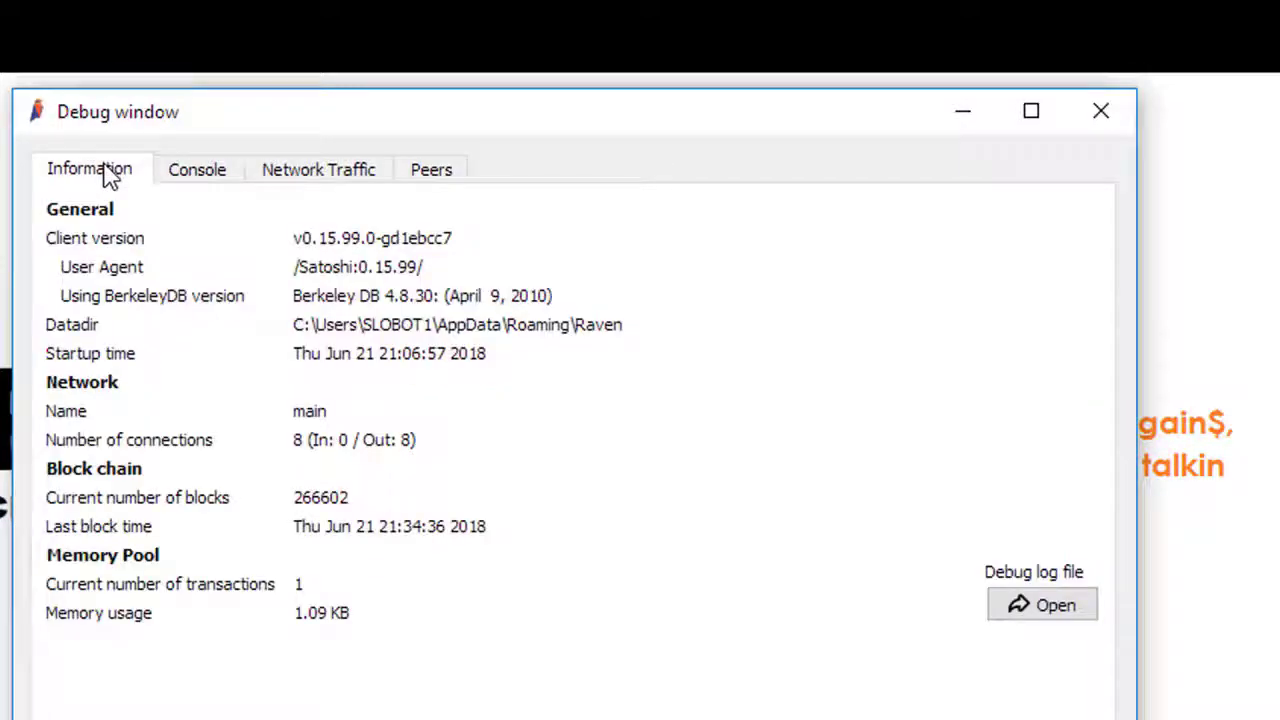
click(208, 180)
click(306, 175)
click(204, 178)
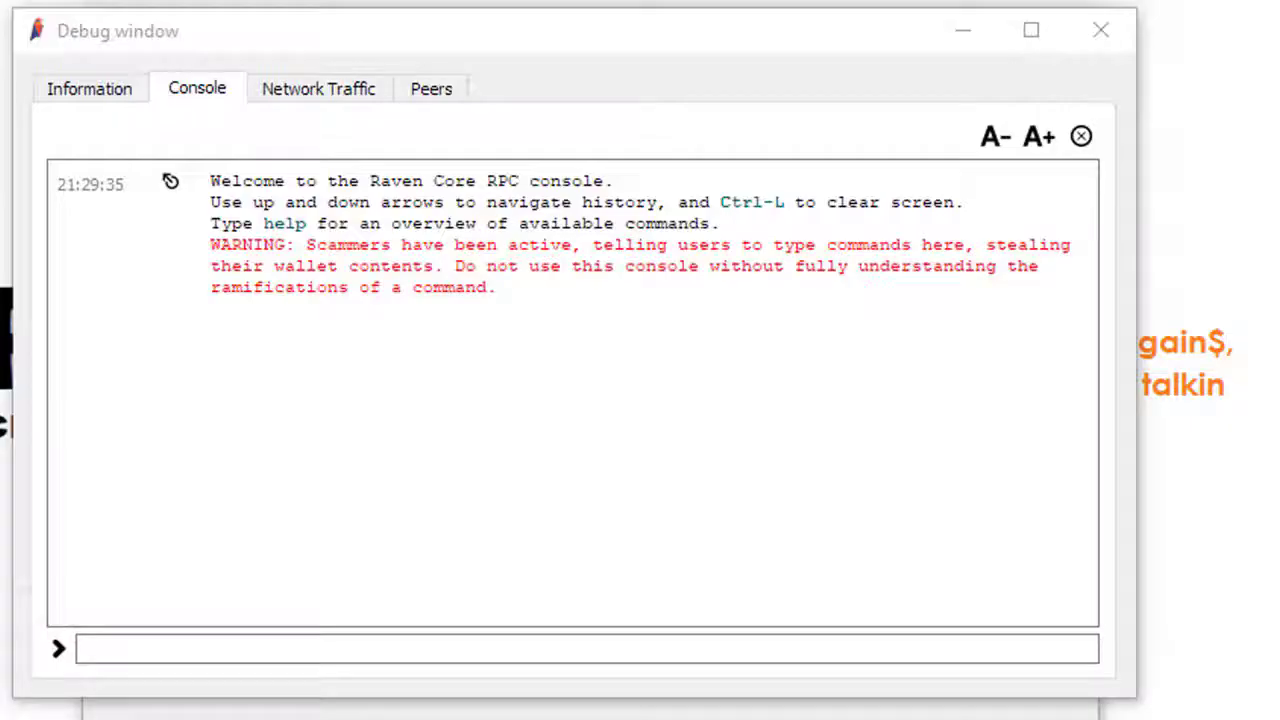
Step: Enter walletpassphrase via autocomplete from 'wall', followed by the quoted wallet passphrase and 60
click(166, 648)
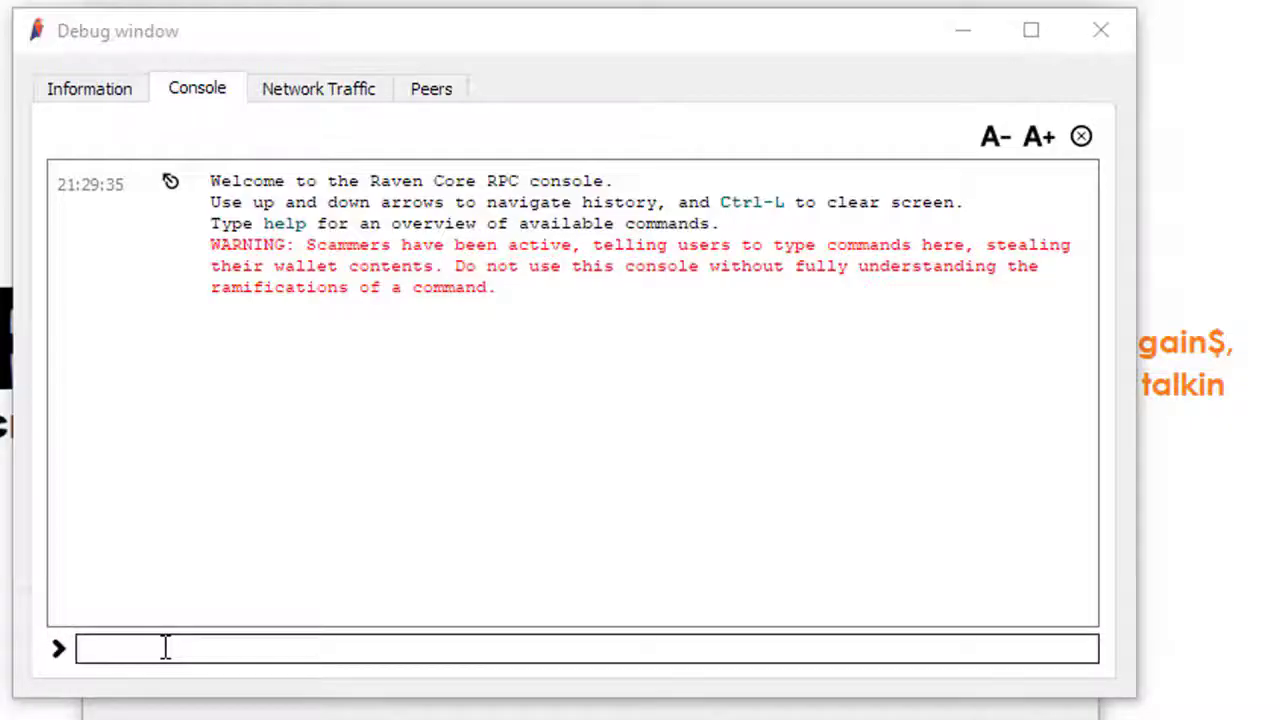
click(160, 648)
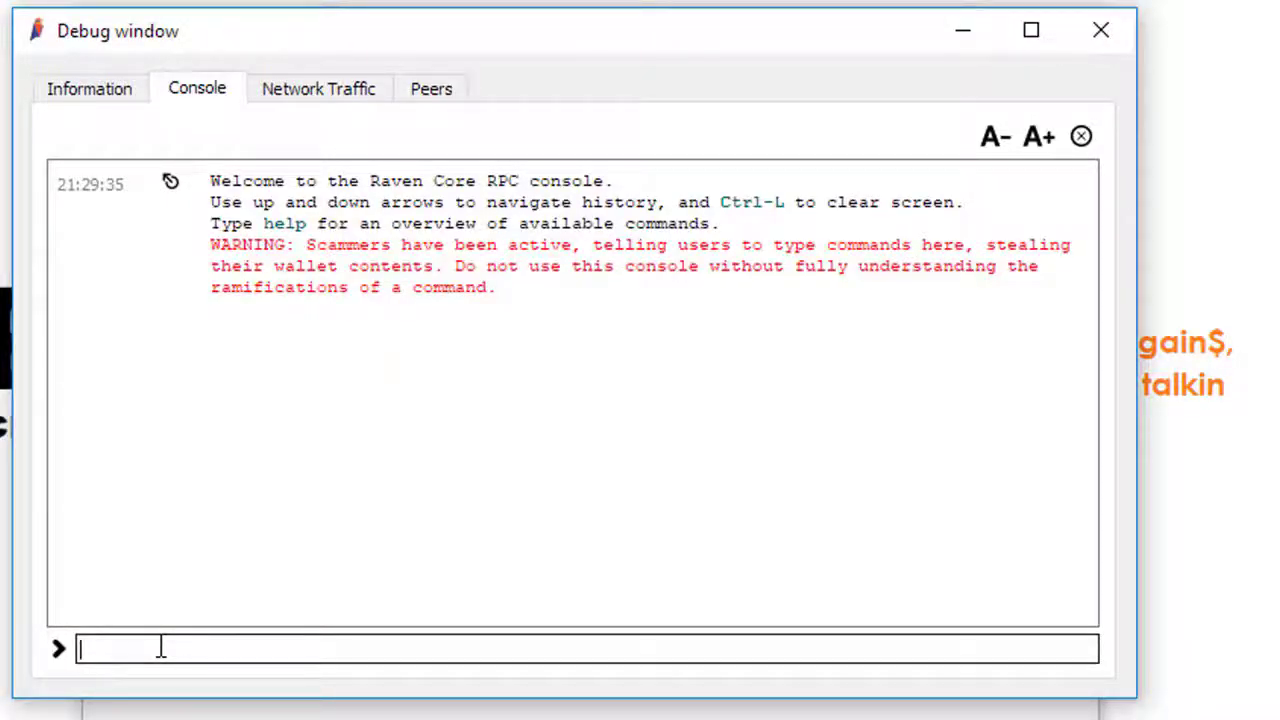
text(w)
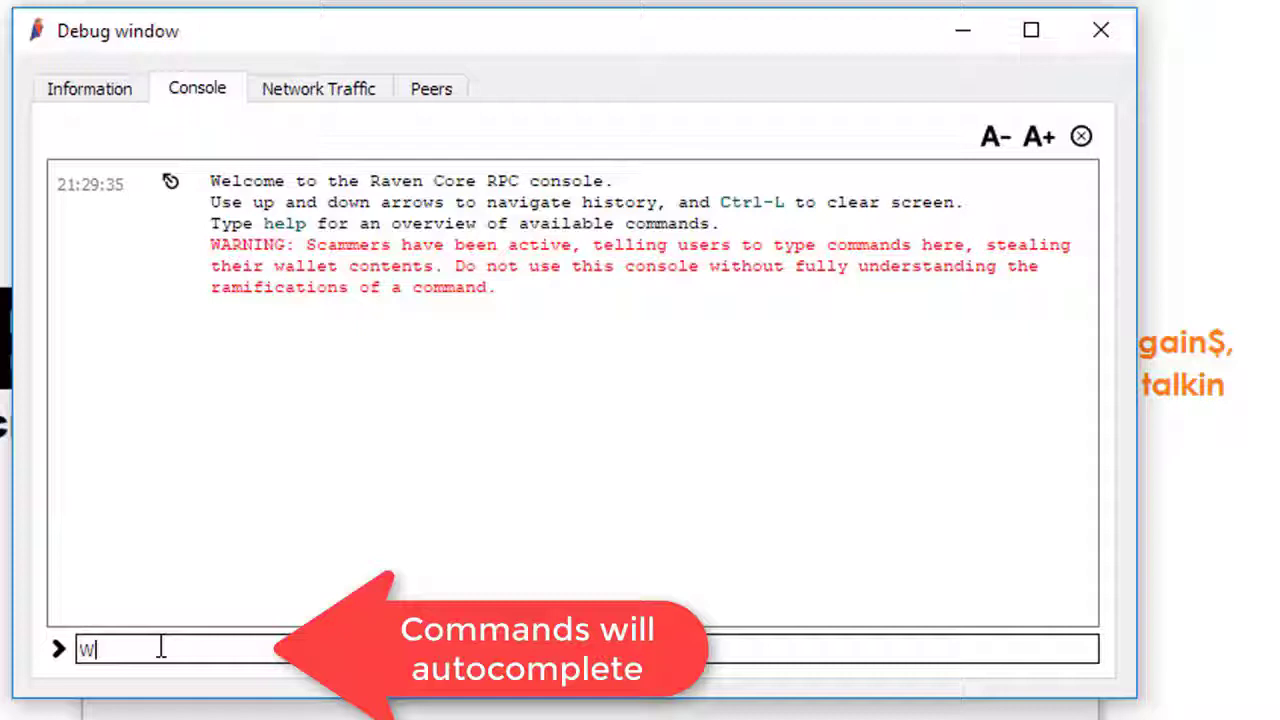
key(BackSpace)
text(w)
key(BackSpace)
text(w)
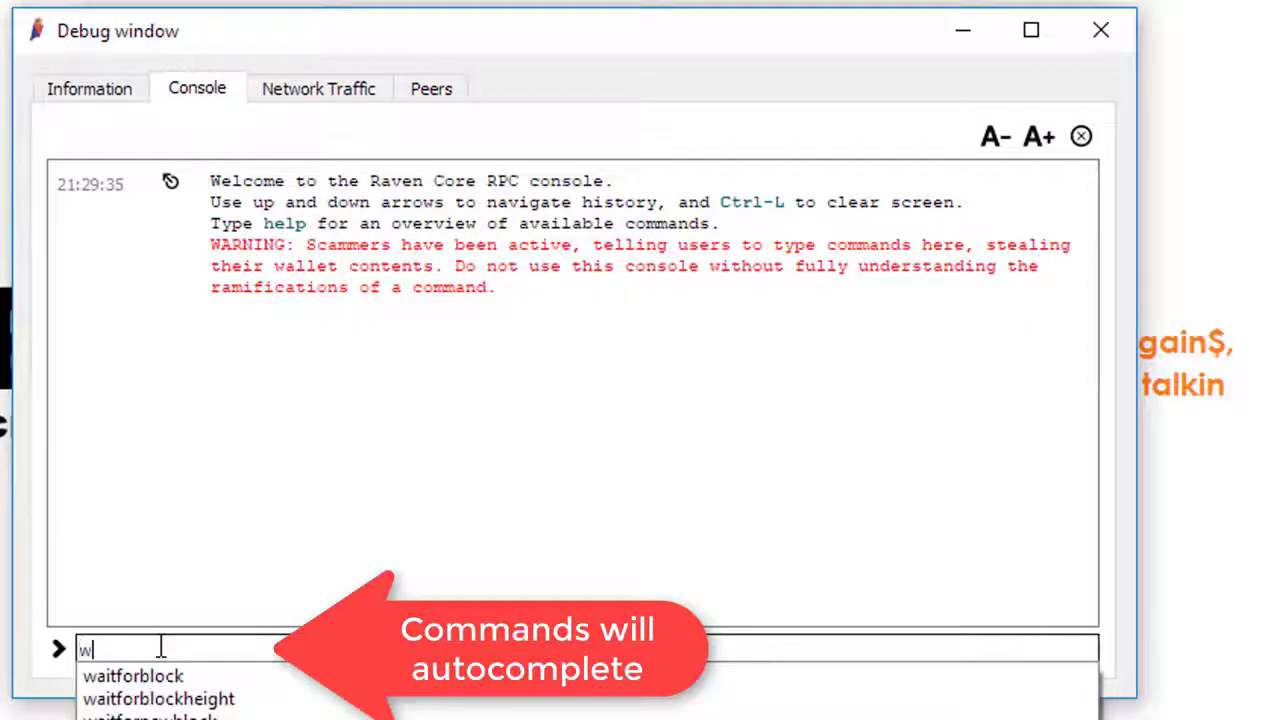
text(a)
key(BackSpace)
key(BackSpace)
text(w)
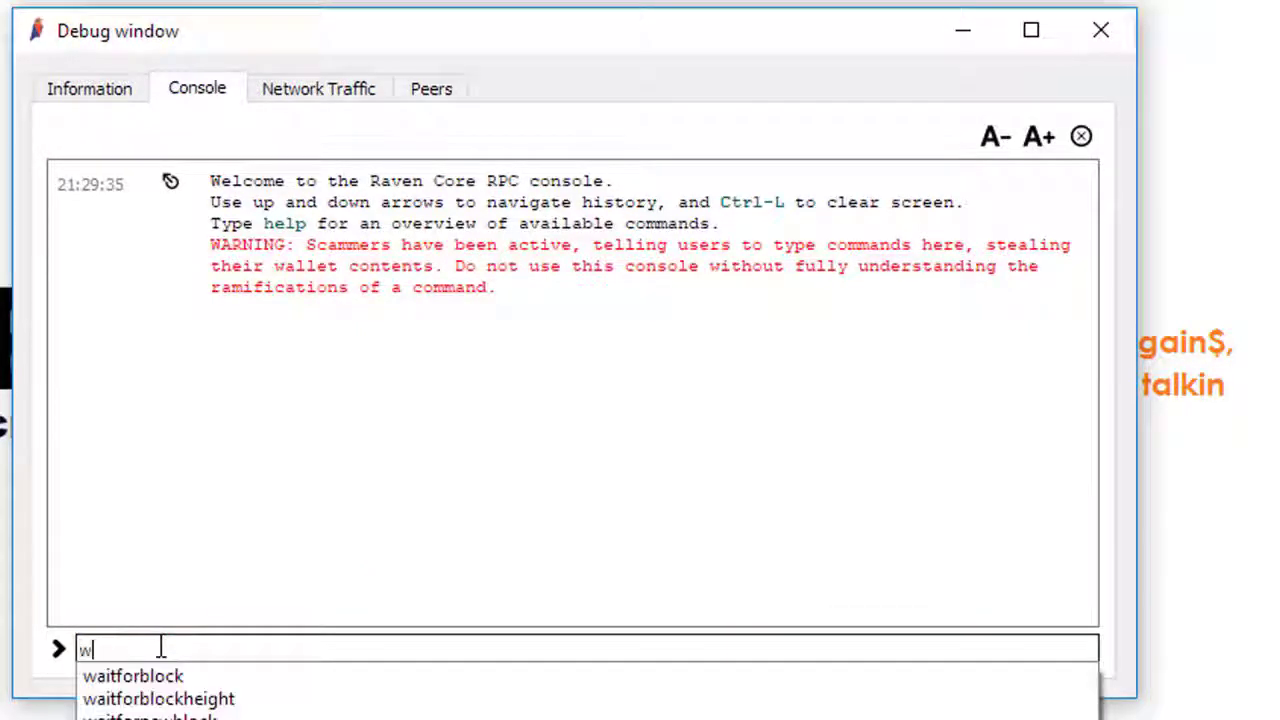
text(all)
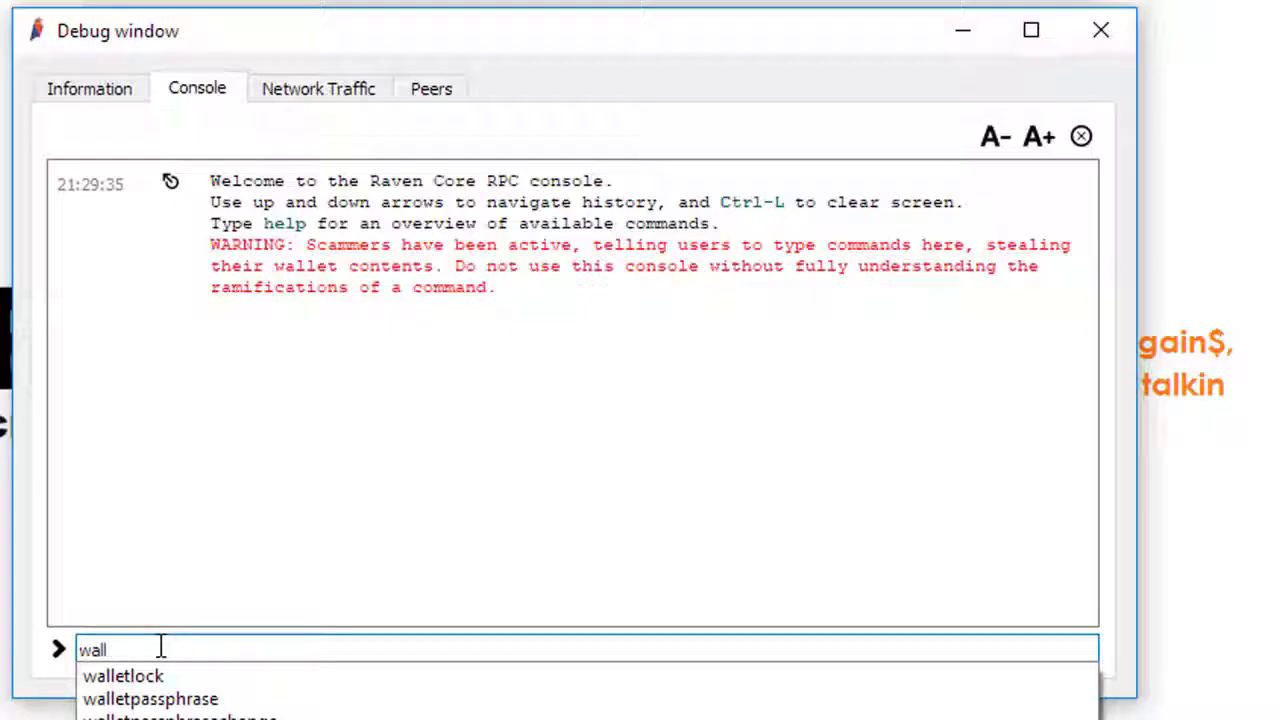
key(Down)
key(Down)
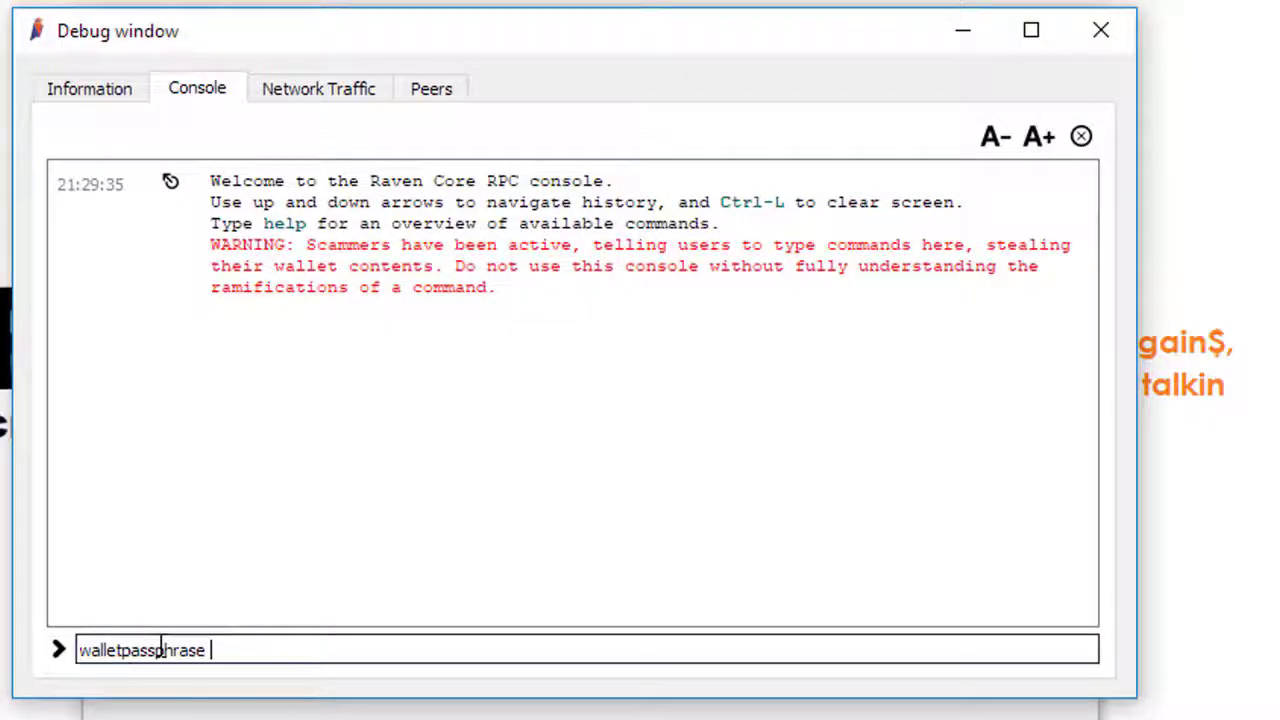
text(")
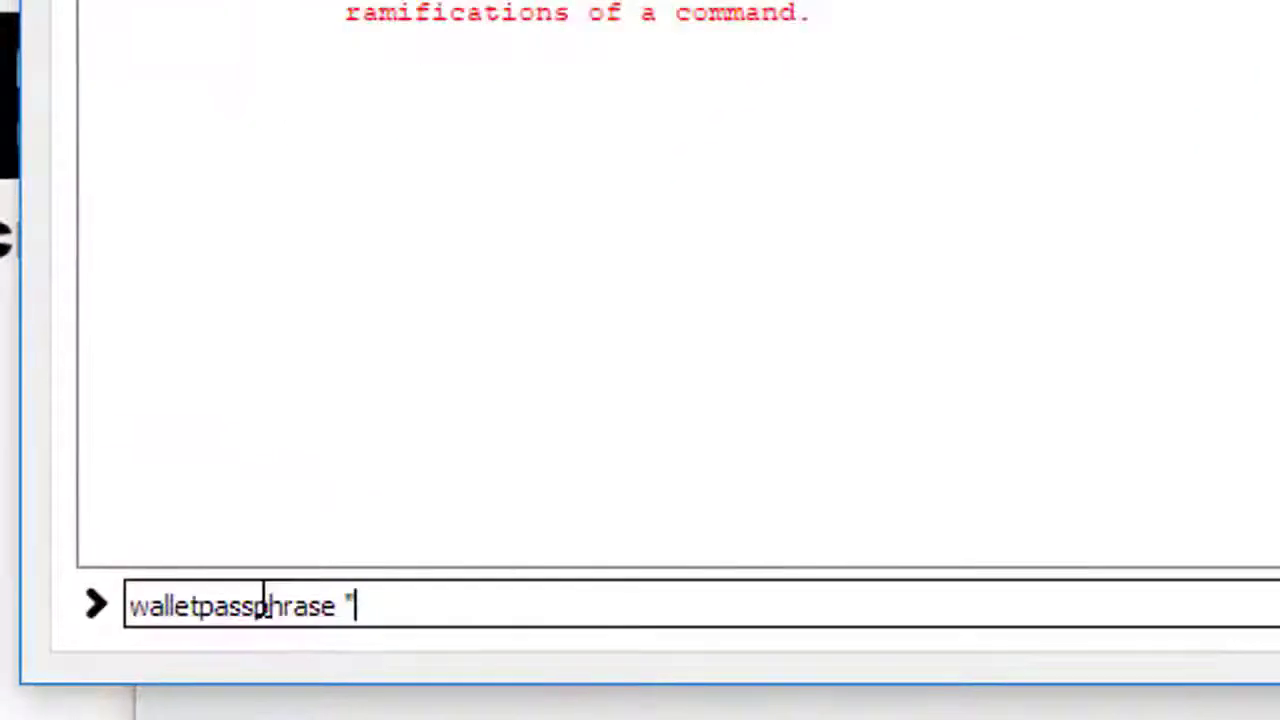
text(yourpas)
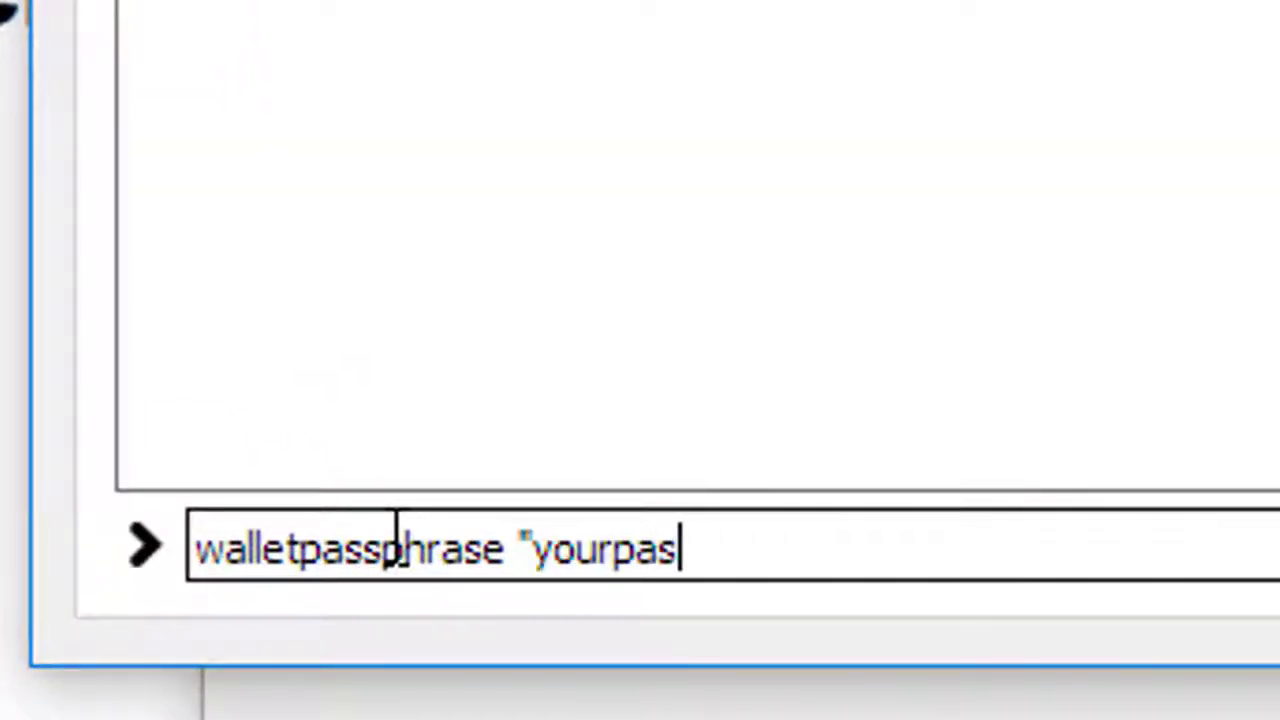
text(sphrase)
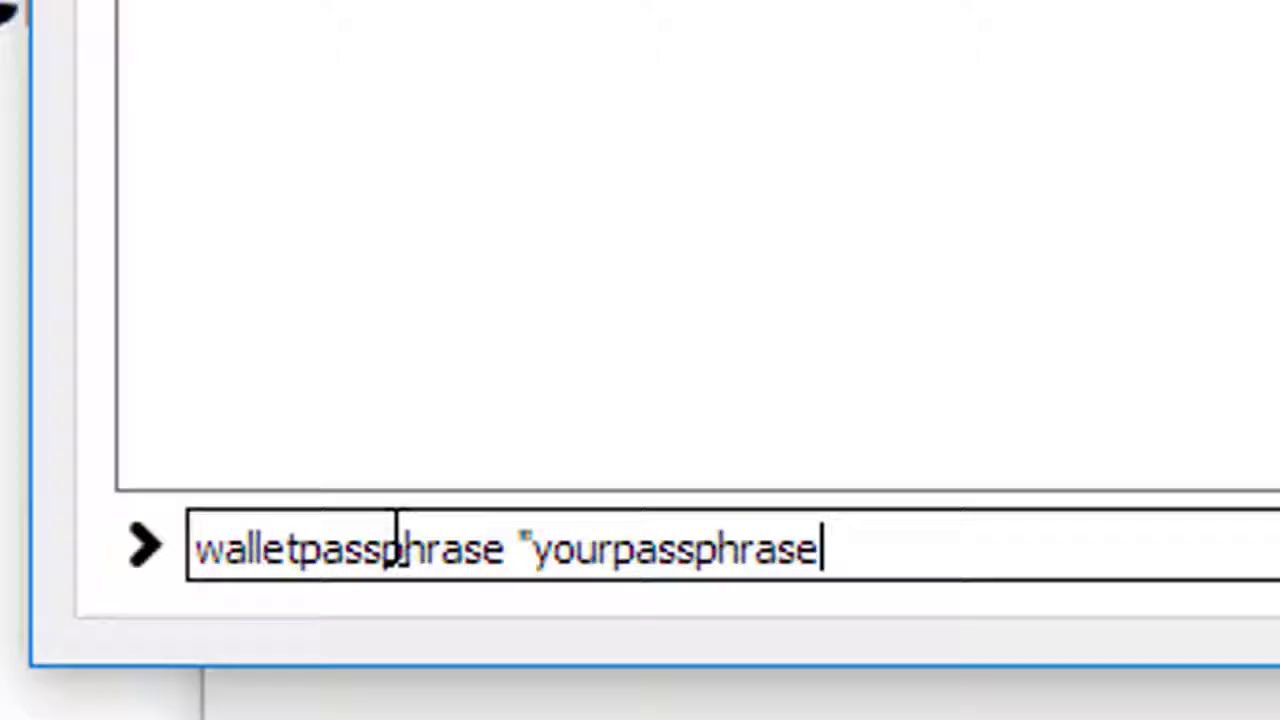
text(" )
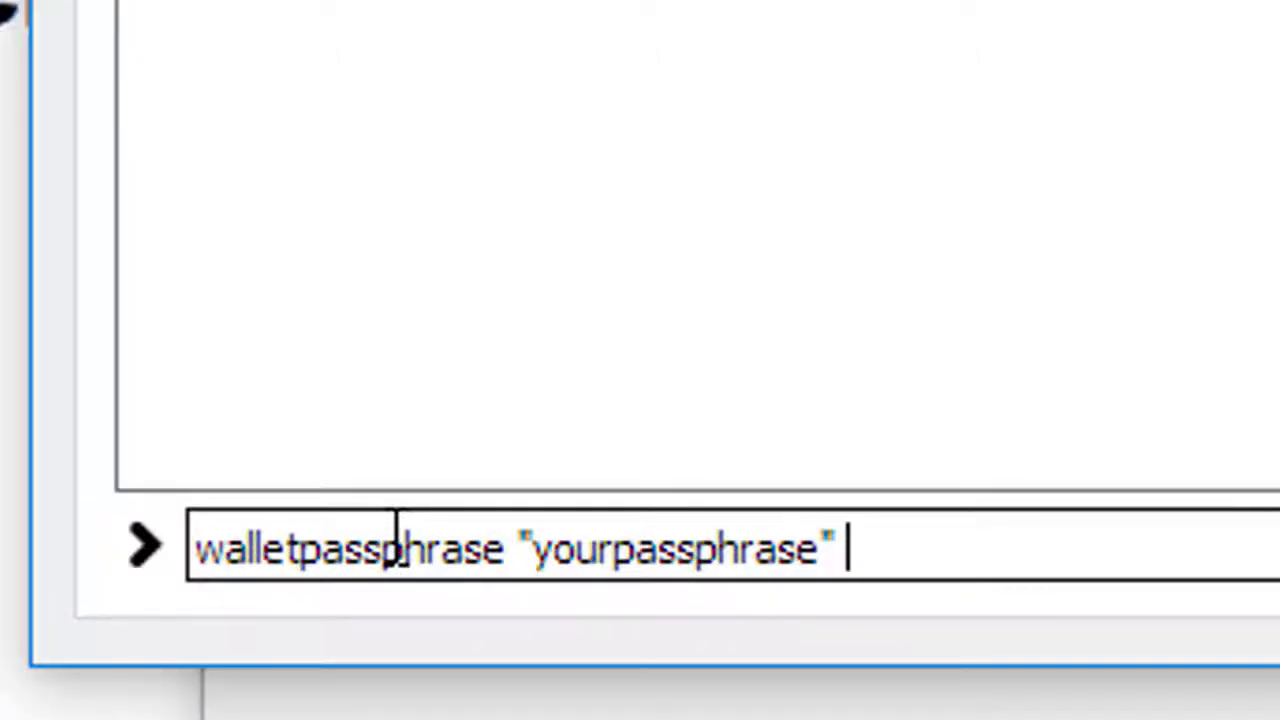
text(6)
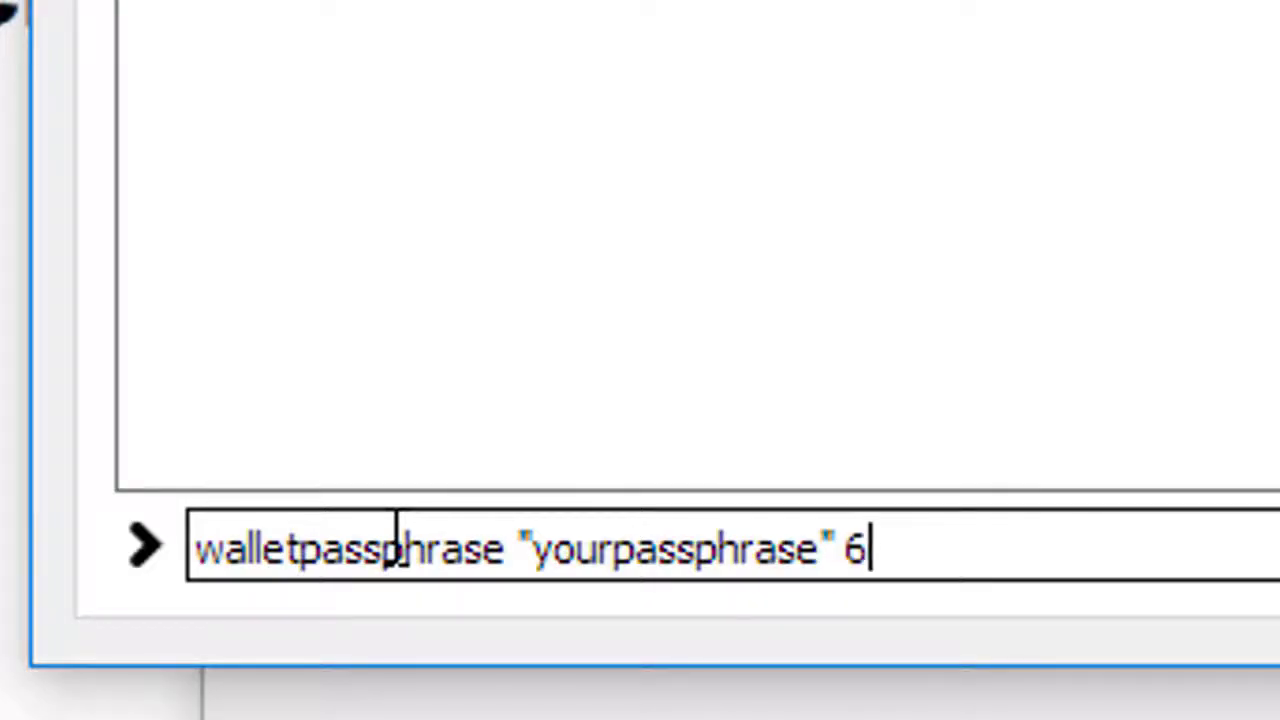
text(0)
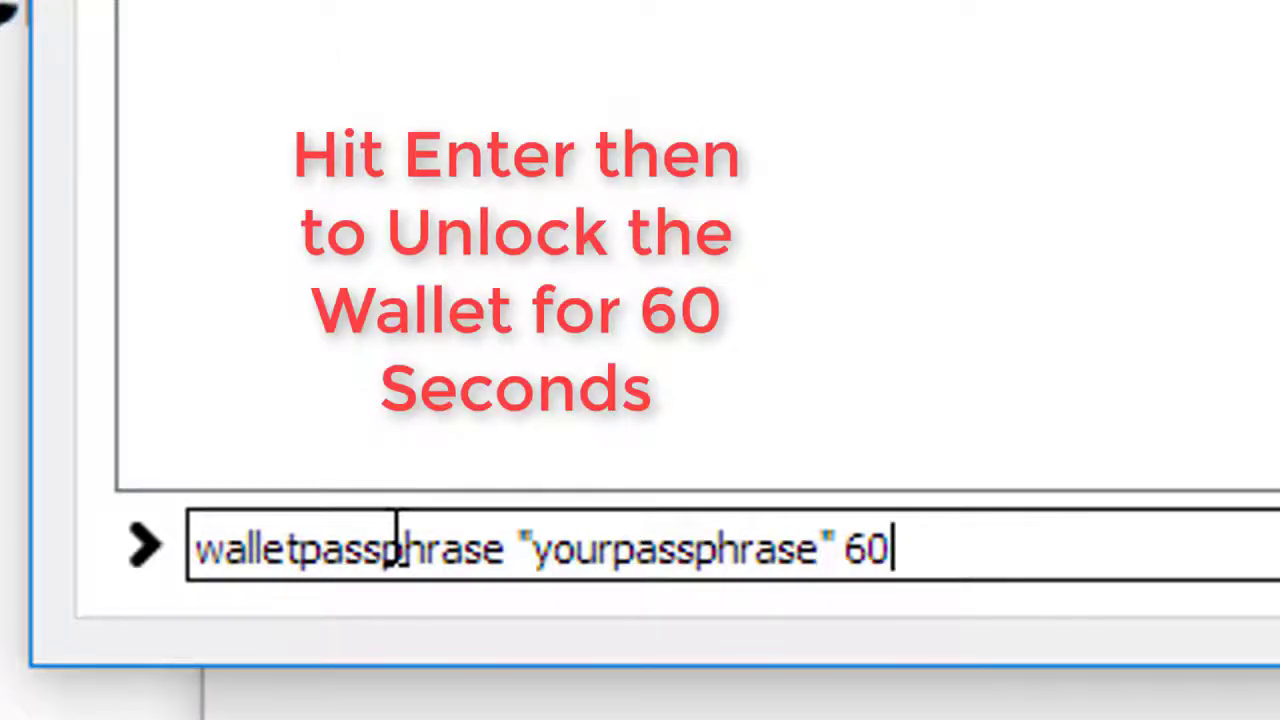
Step: Run the unlock, then rerun the corrected command after the -14 error, getting null
key(Return)
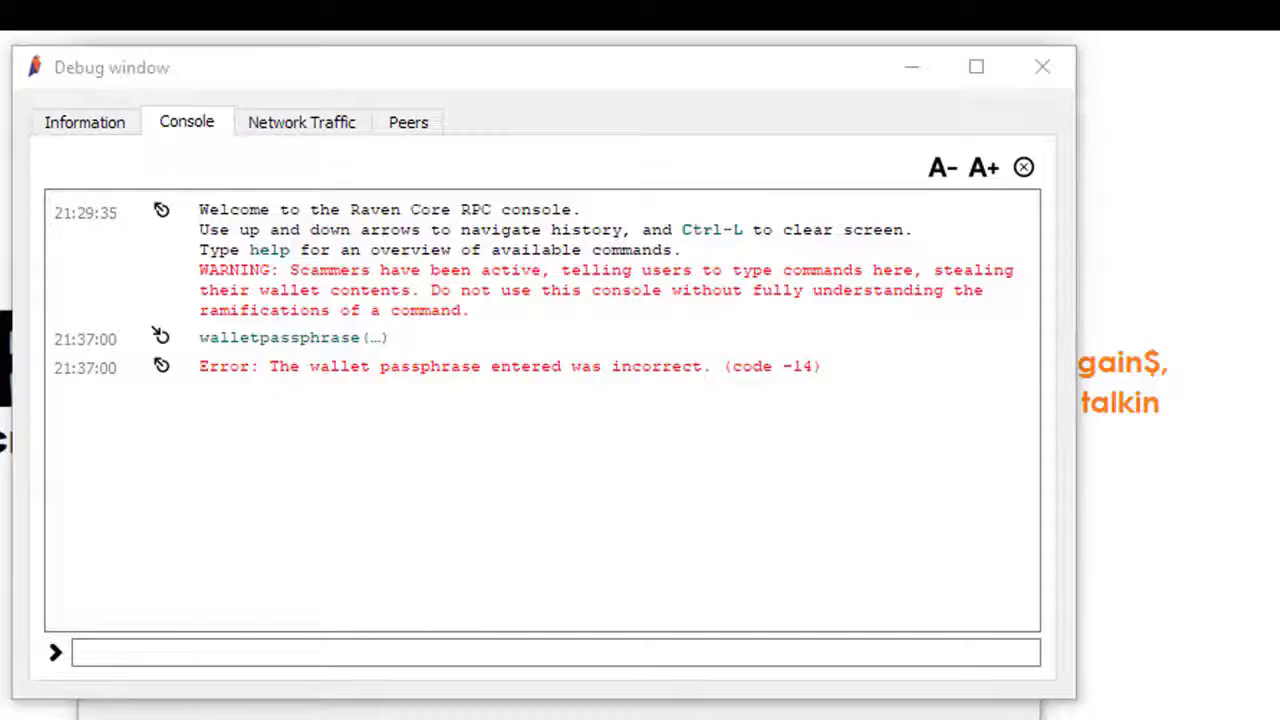
click(123, 660)
key(ctrl+v)
key(Return)
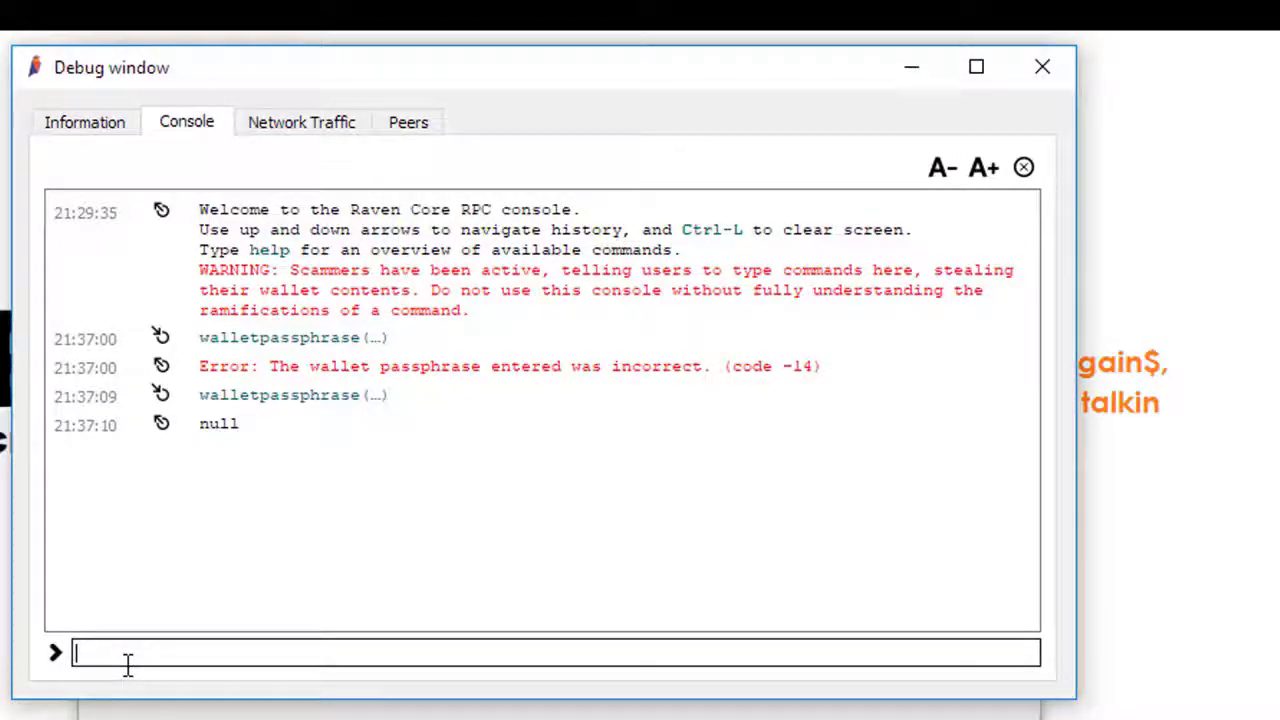
drag(240, 423, 189, 420)
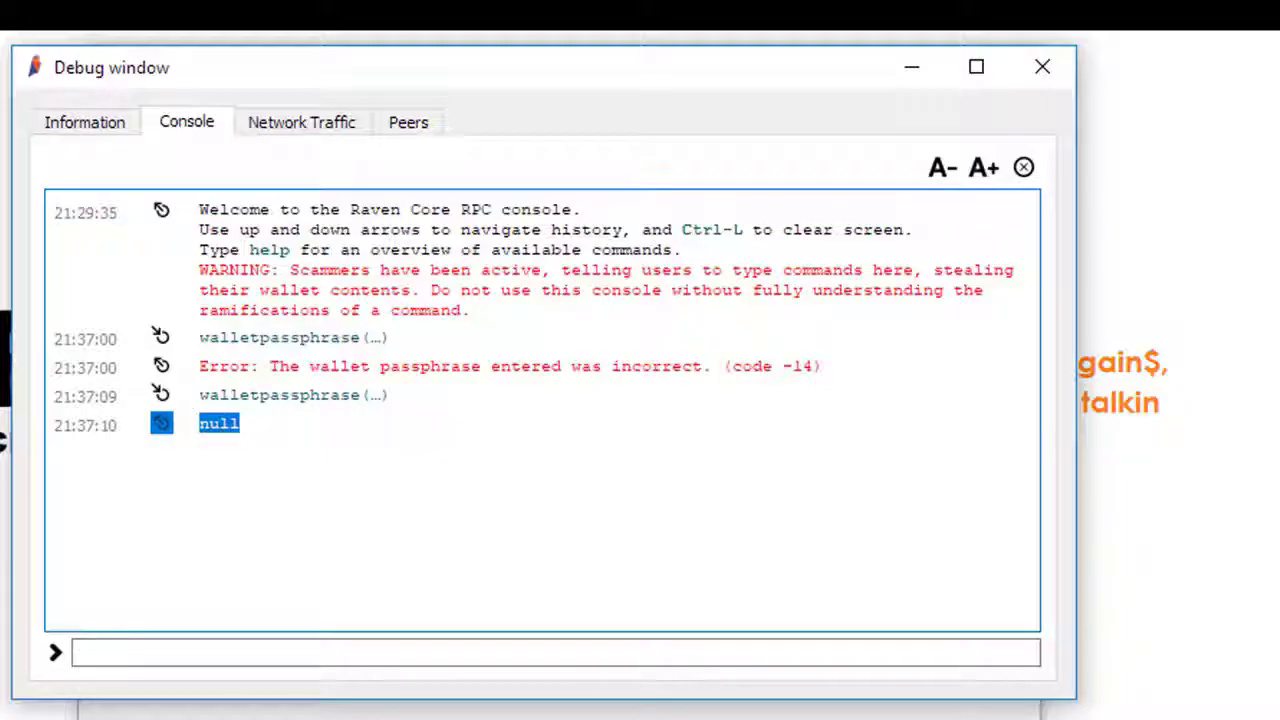
Step: Autocomplete 'dump' to the dumpwallet command in the console input
click(186, 662)
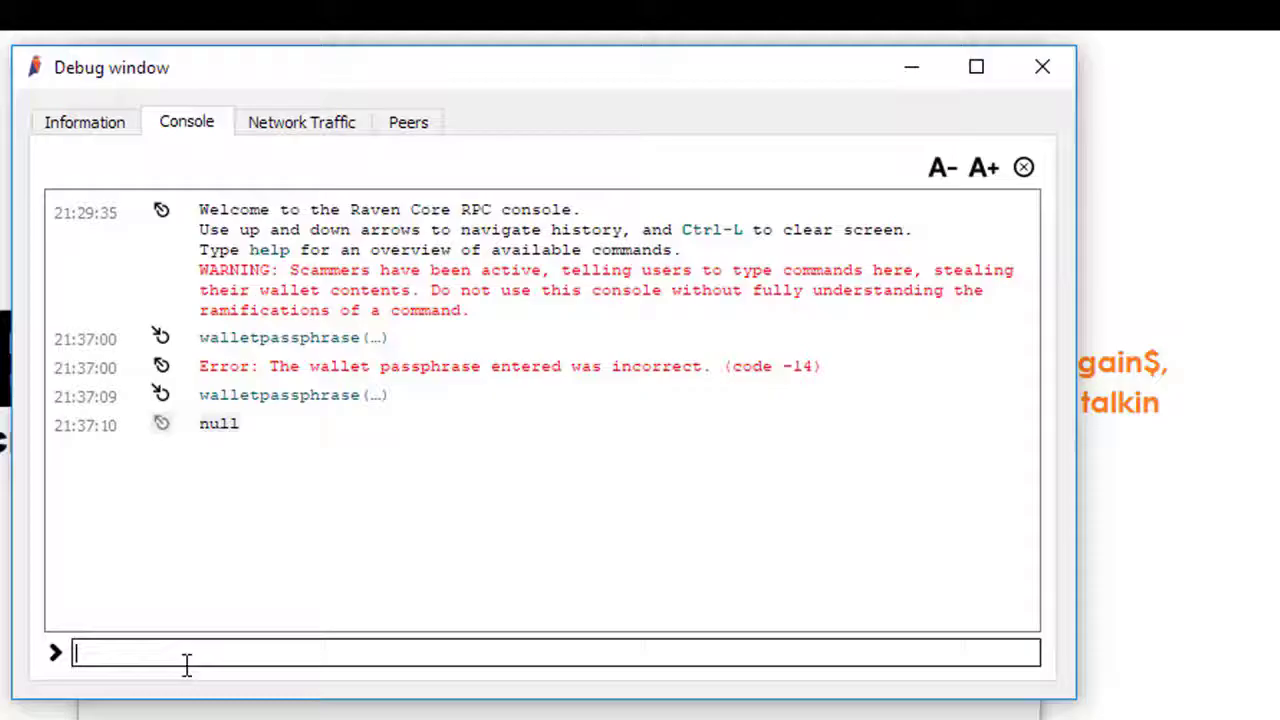
text(dump)
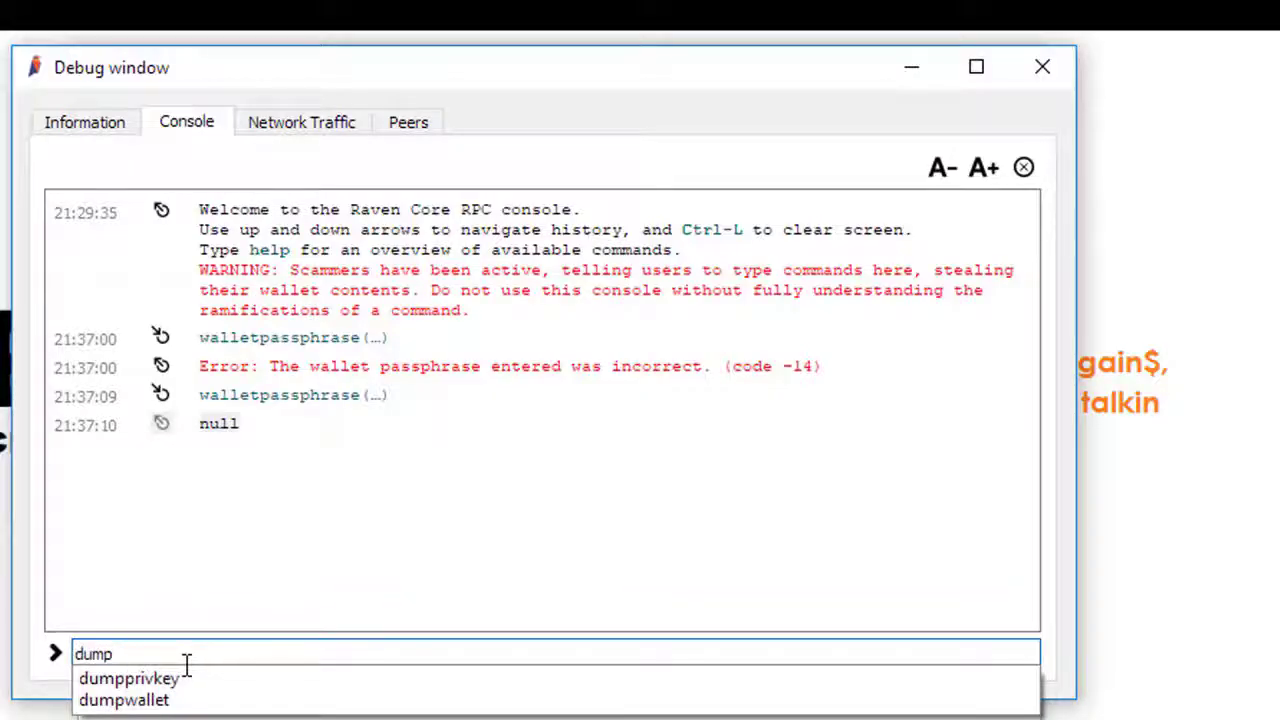
key(Down)
key(Down)
key(Tab)
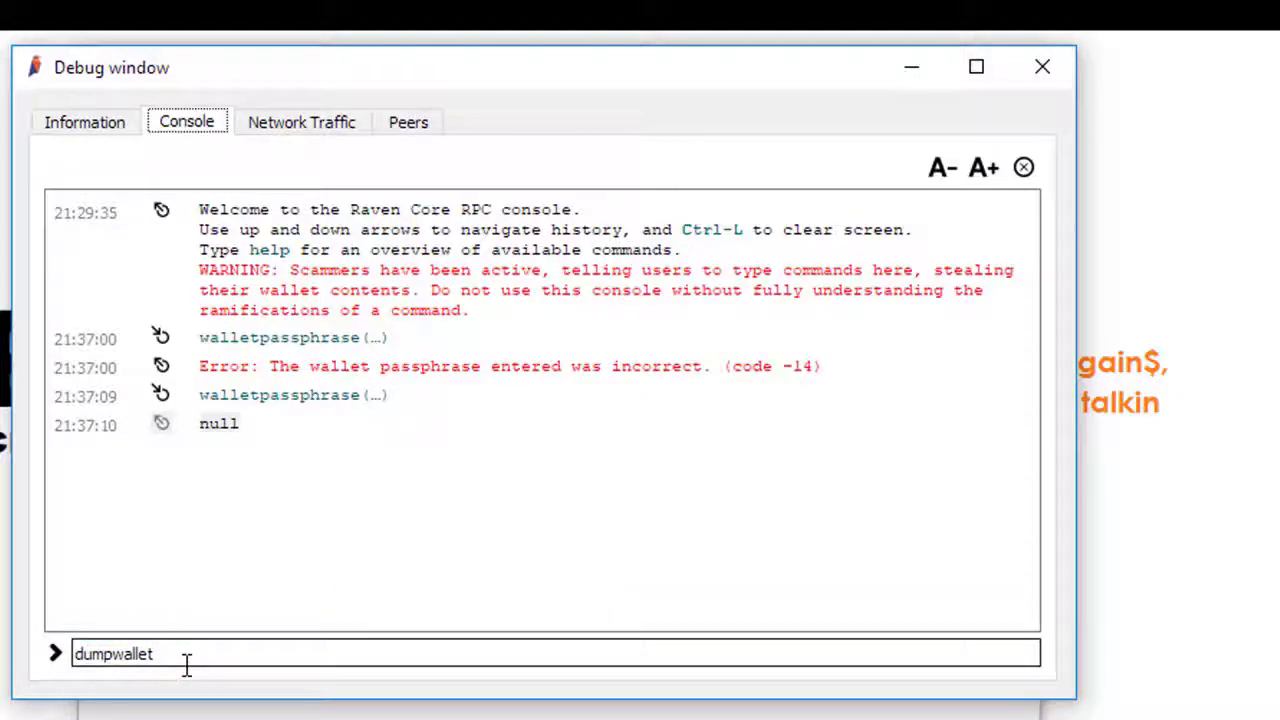
Step: Type the target file "c:\keys.txt", then replace the name with myravenkeys
click(186, 662)
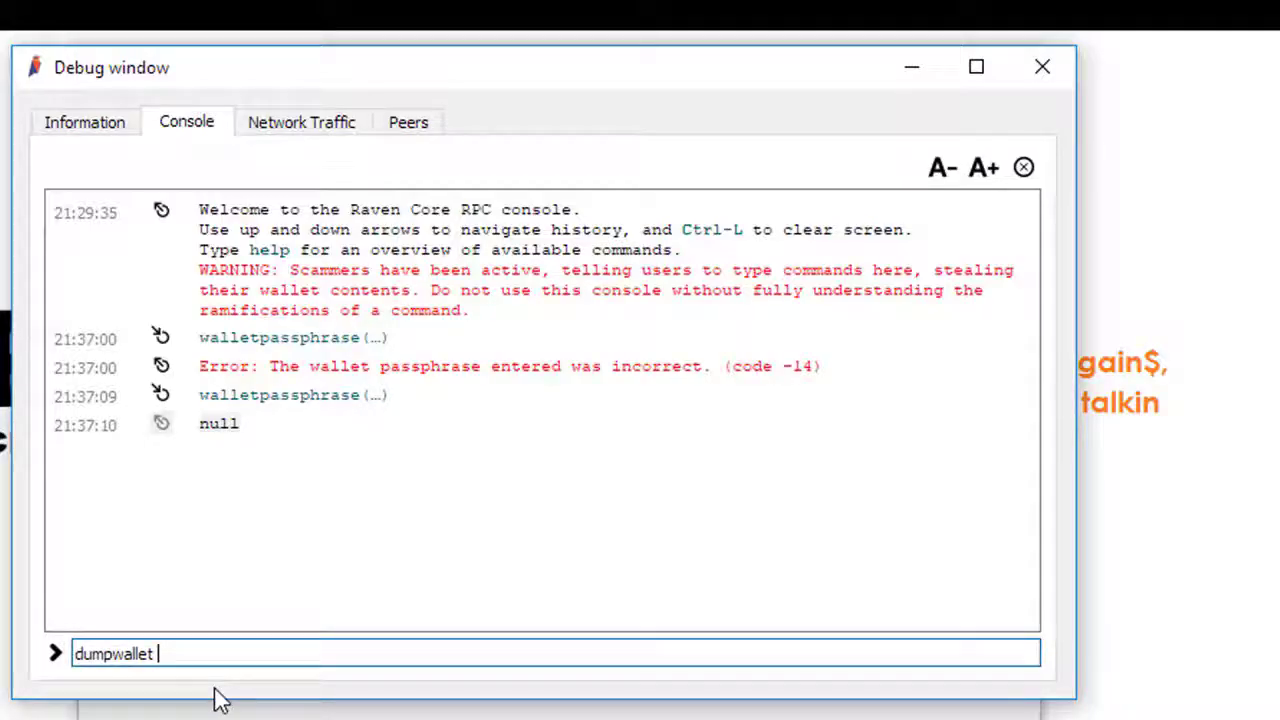
text(")
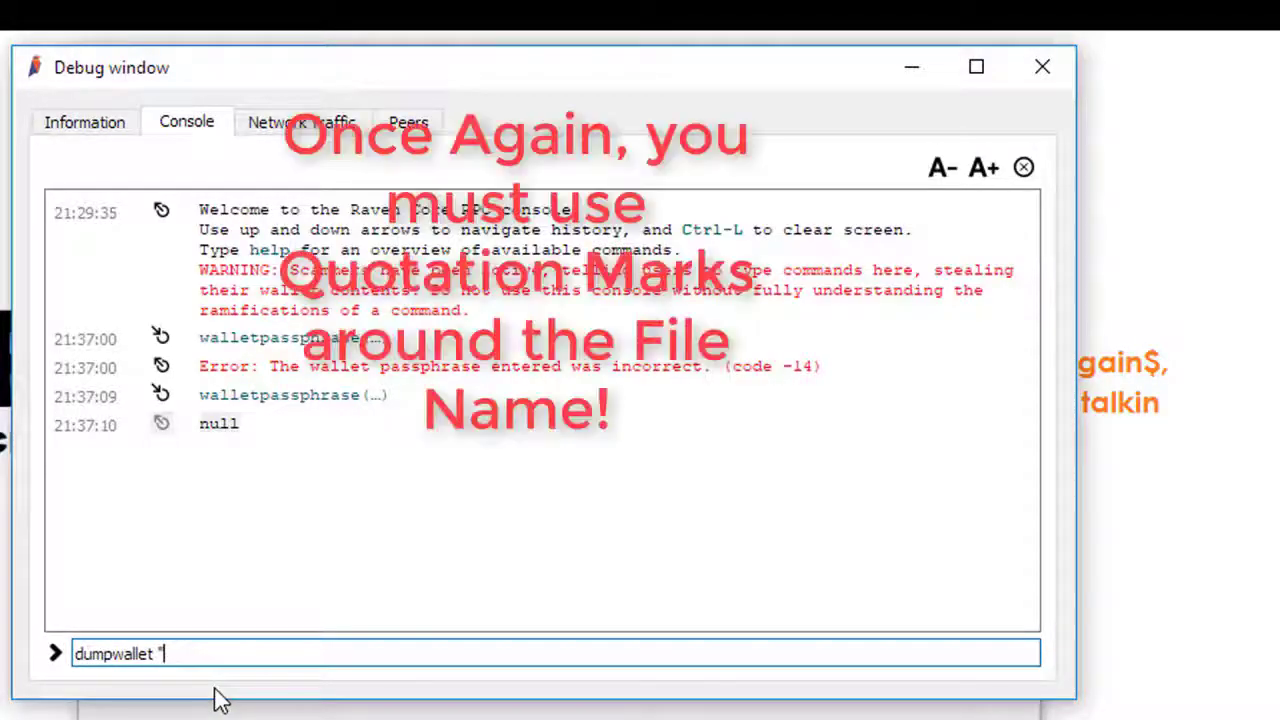
text(c:)
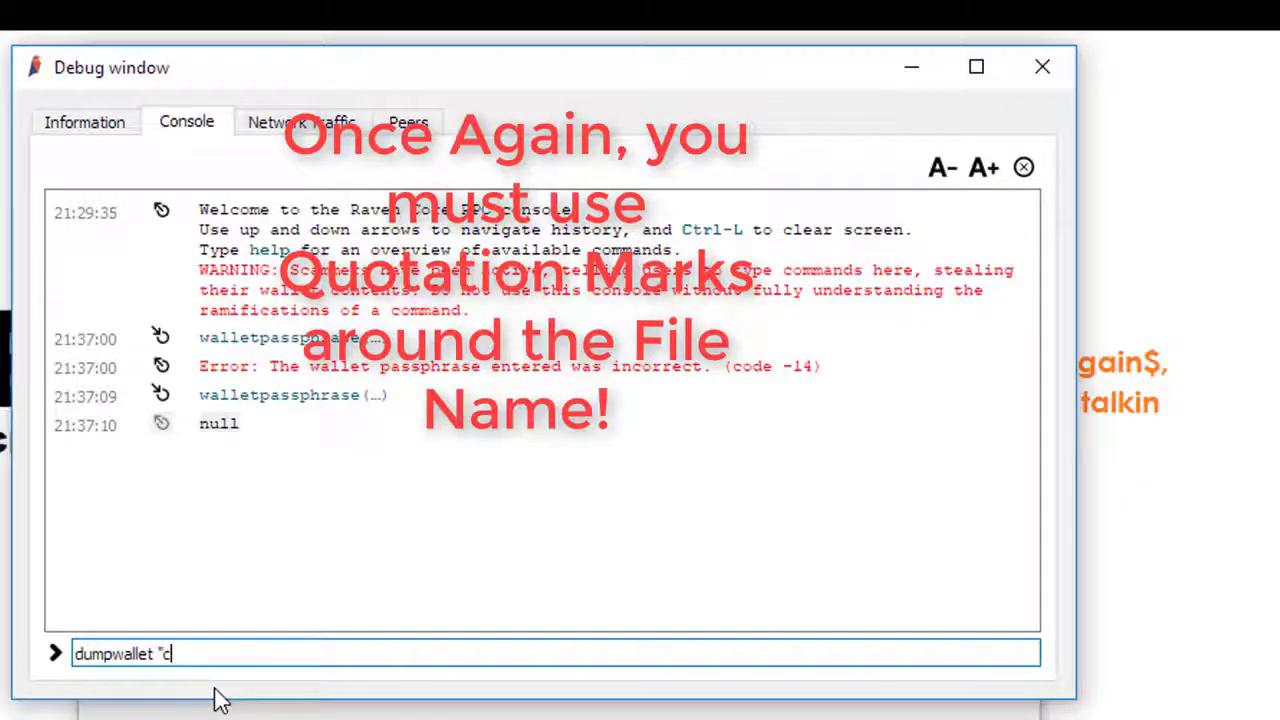
text(\)
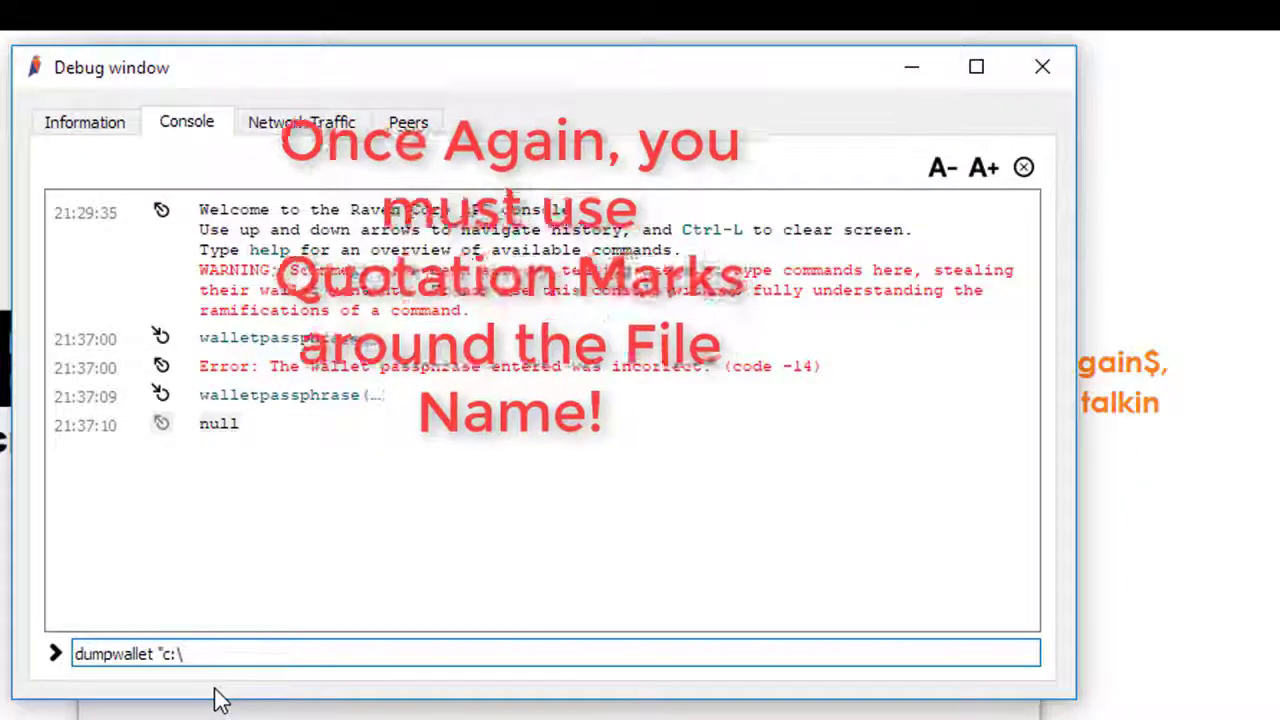
text(keys)
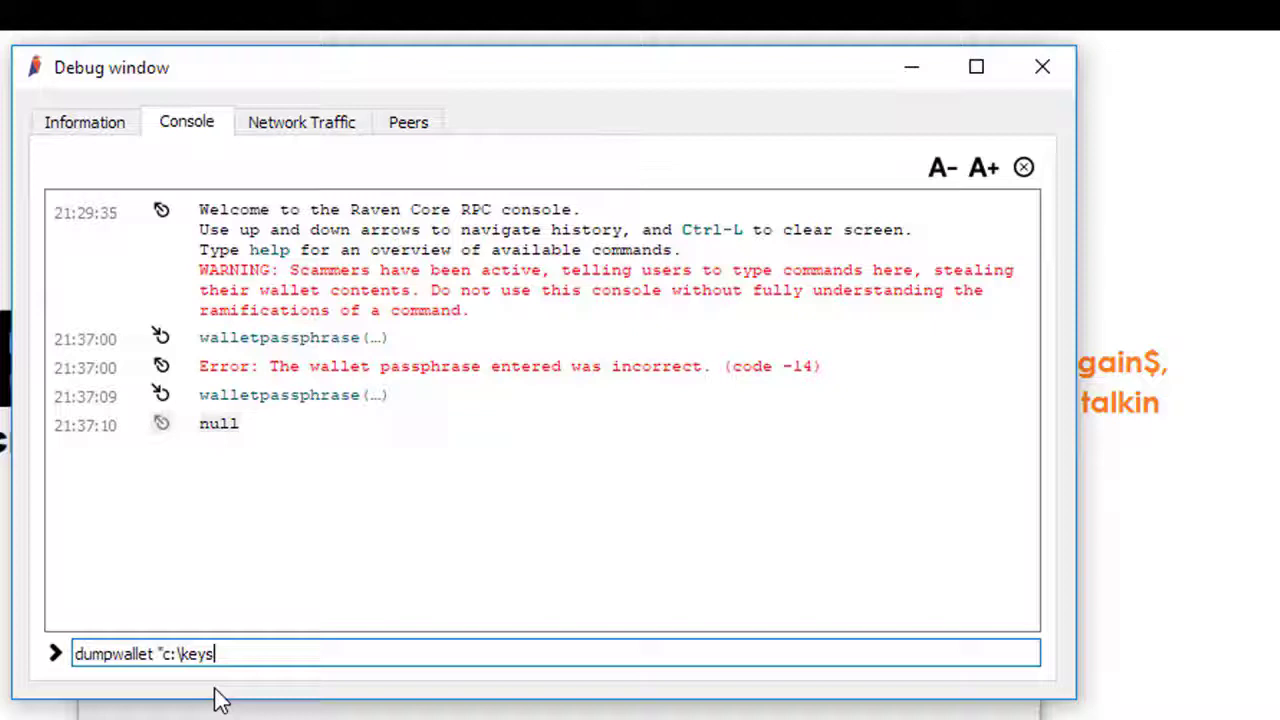
text(.txt)
text(")
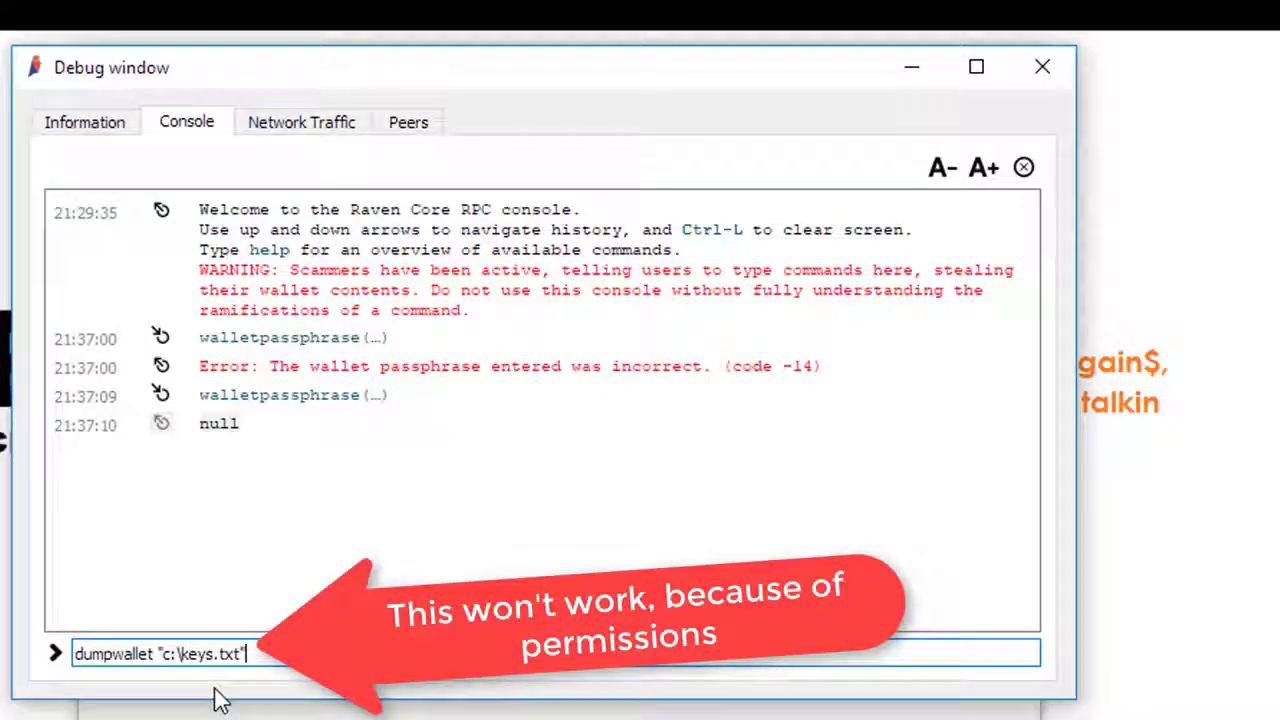
key(BackSpace)
key(BackSpace)
key(BackSpace)
key(BackSpace)
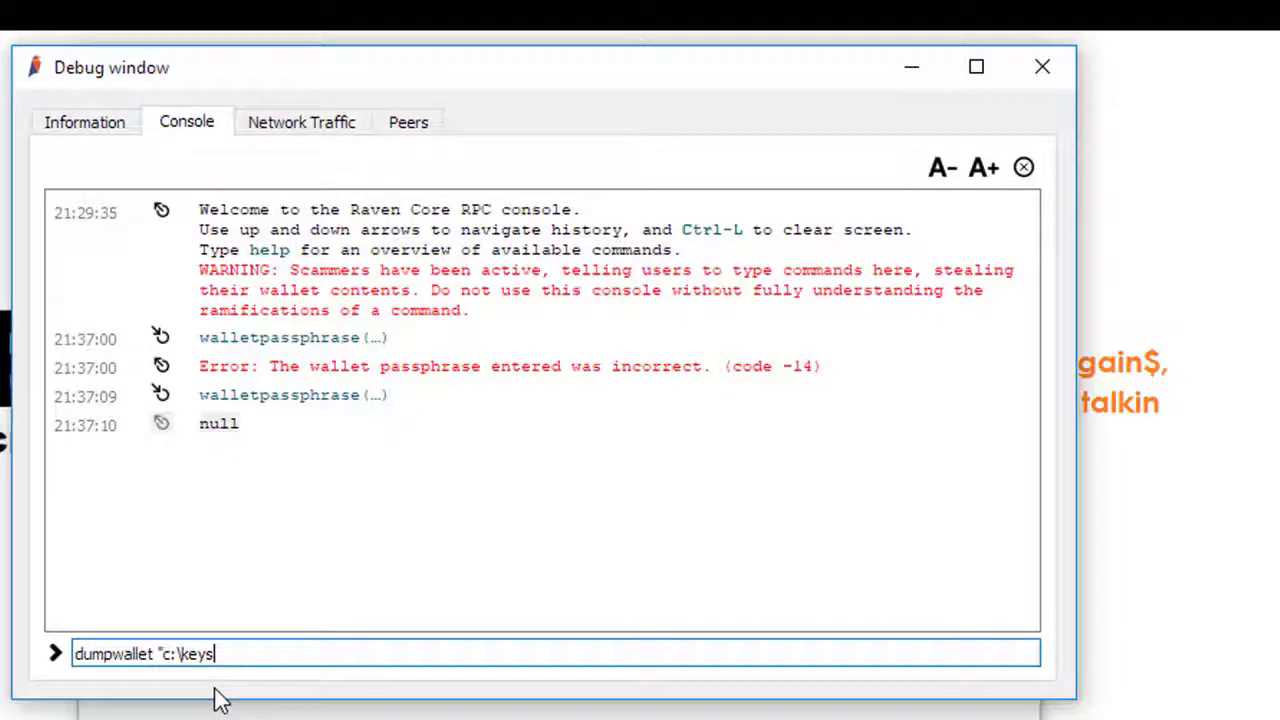
key(BackSpace)
key(BackSpace)
key(BackSpace)
key(BackSpace)
key(BackSpace)
text(myra)
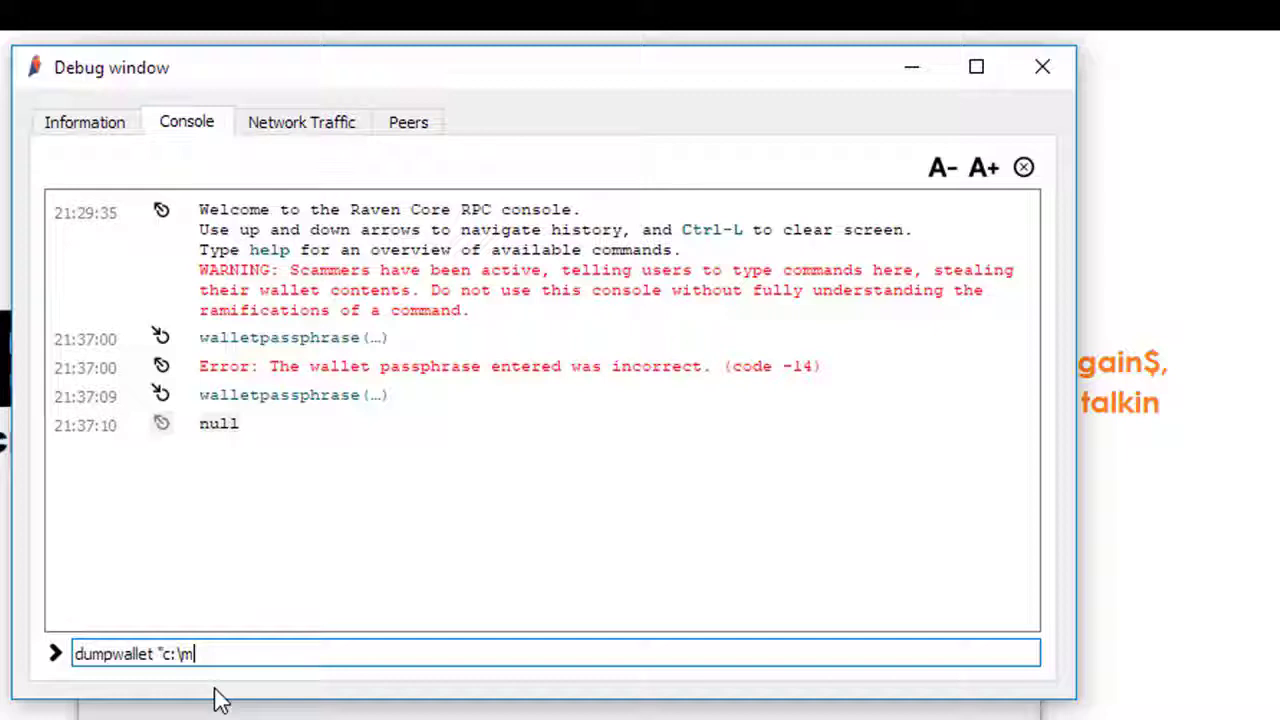
text(venkeys)
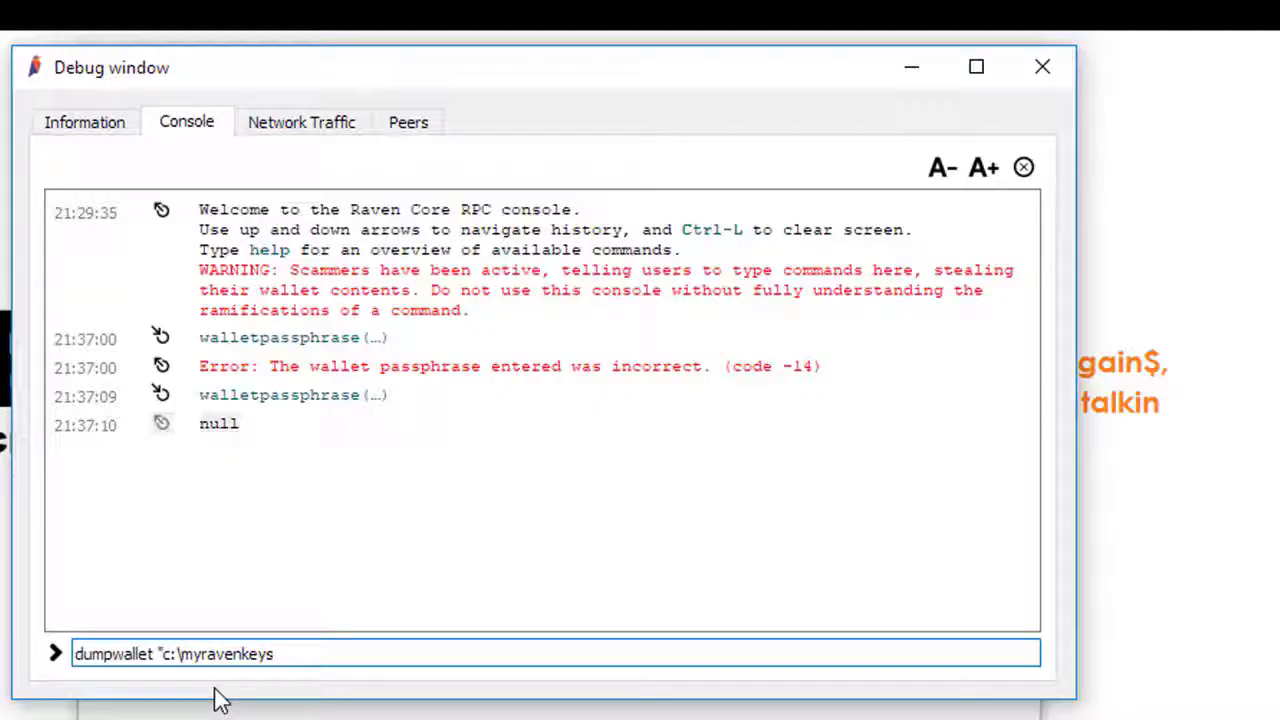
Step: Run dumpwallet to c:\myravenkeys.txt, then retry with c:\mykeys.text, getting the code -8 error
text(txt")
key(Return)
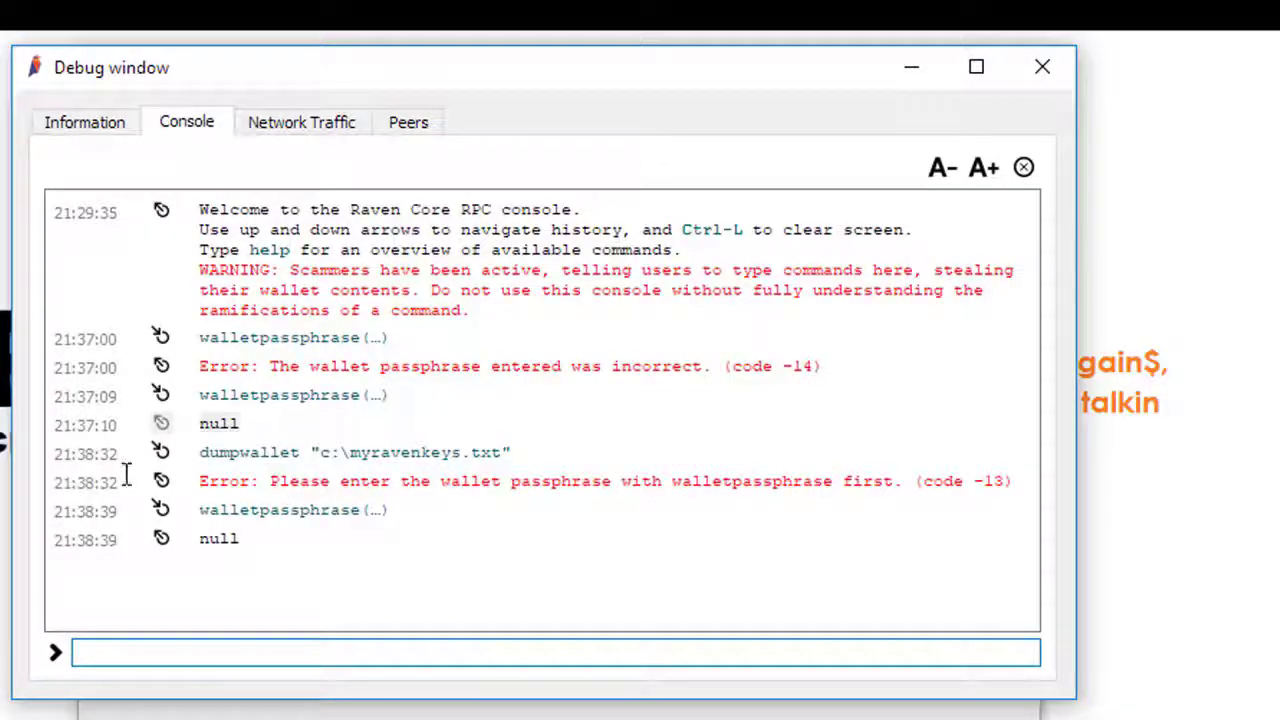
click(258, 645)
text(dumpwall)
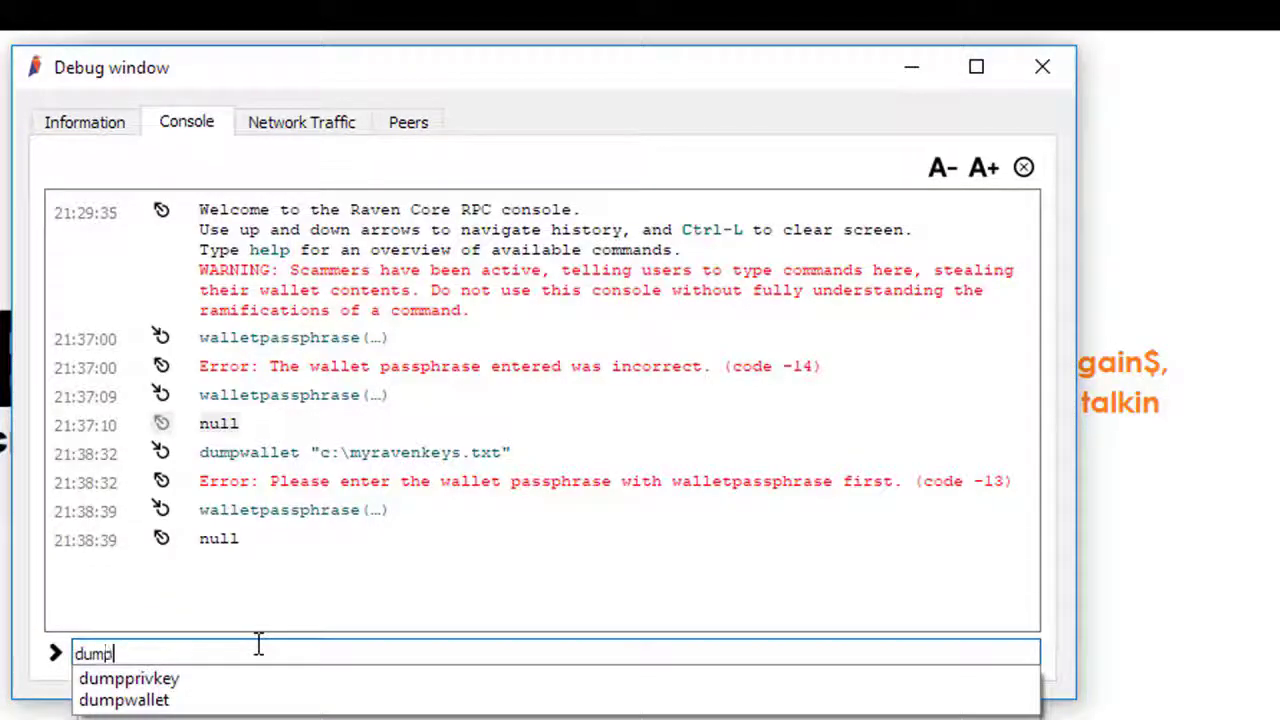
text(et )
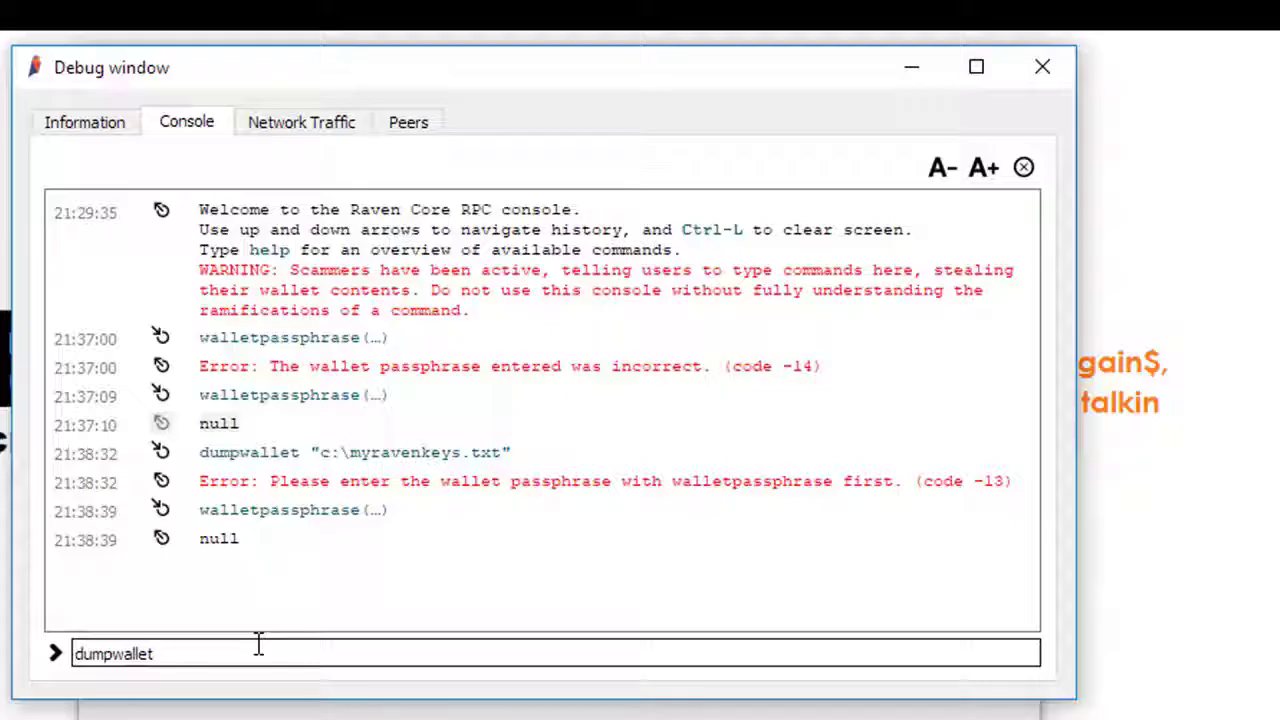
text("c:)
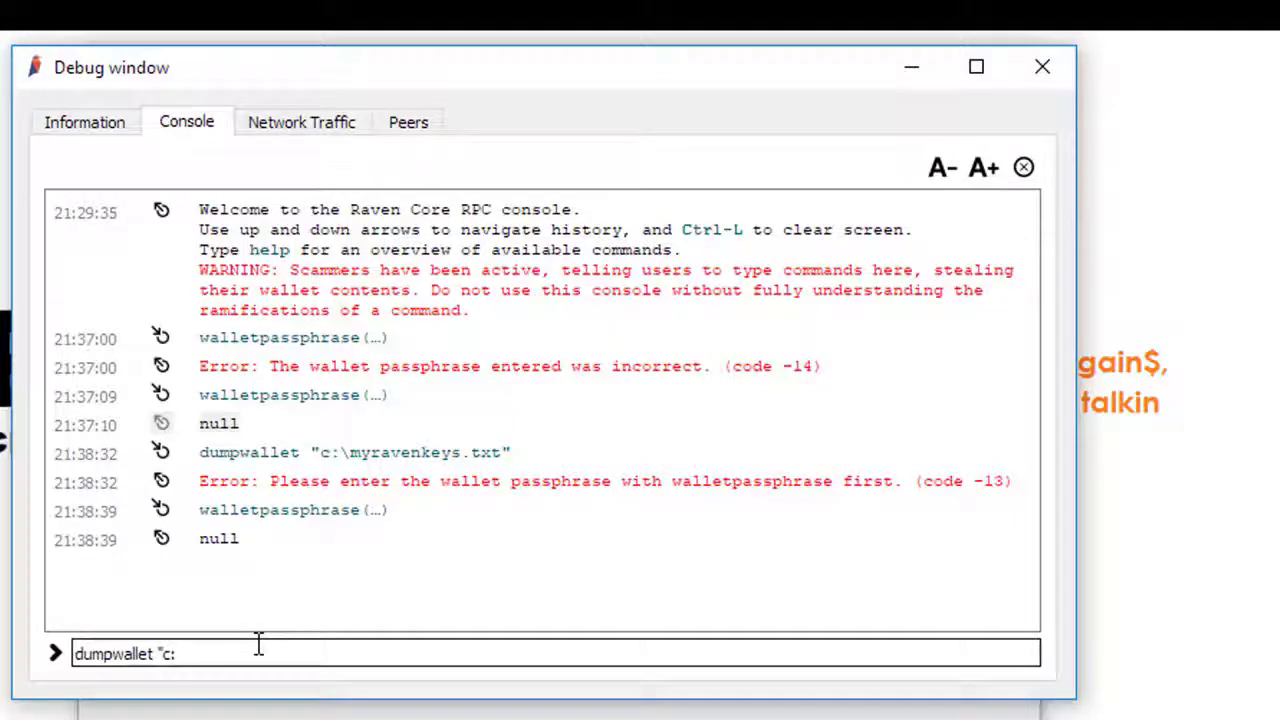
text(\mykeys.te)
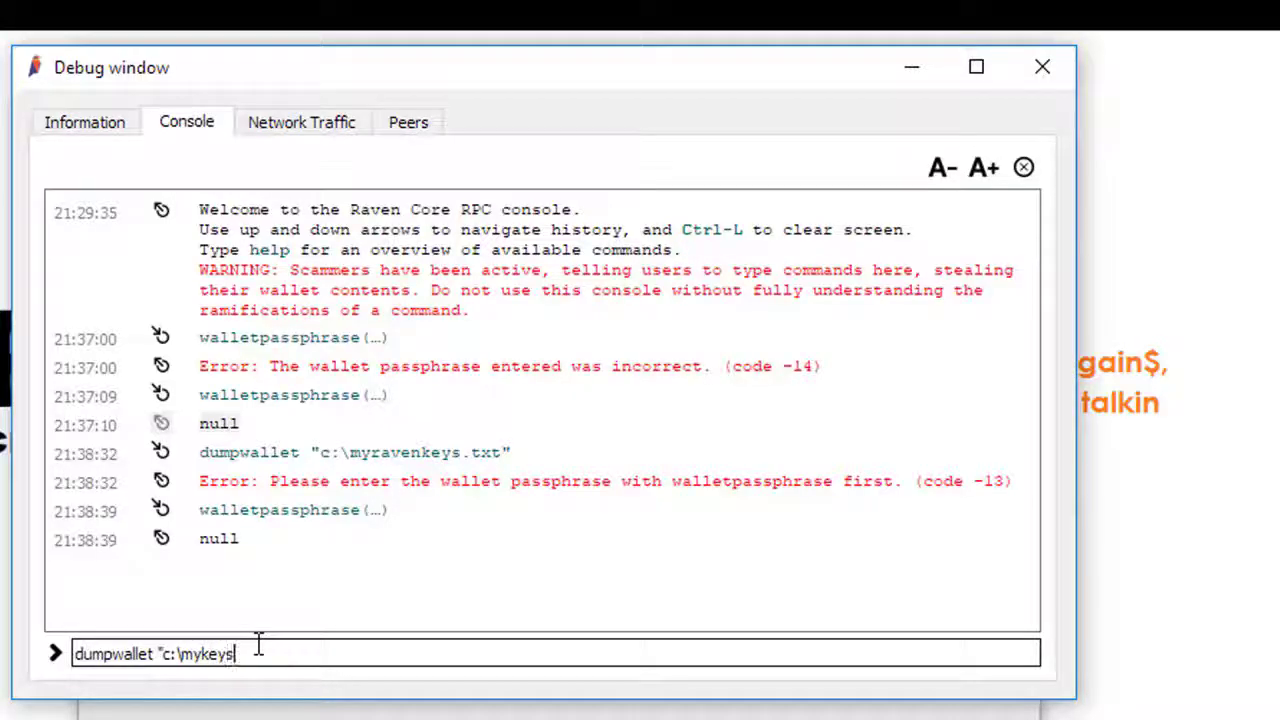
text(xt)
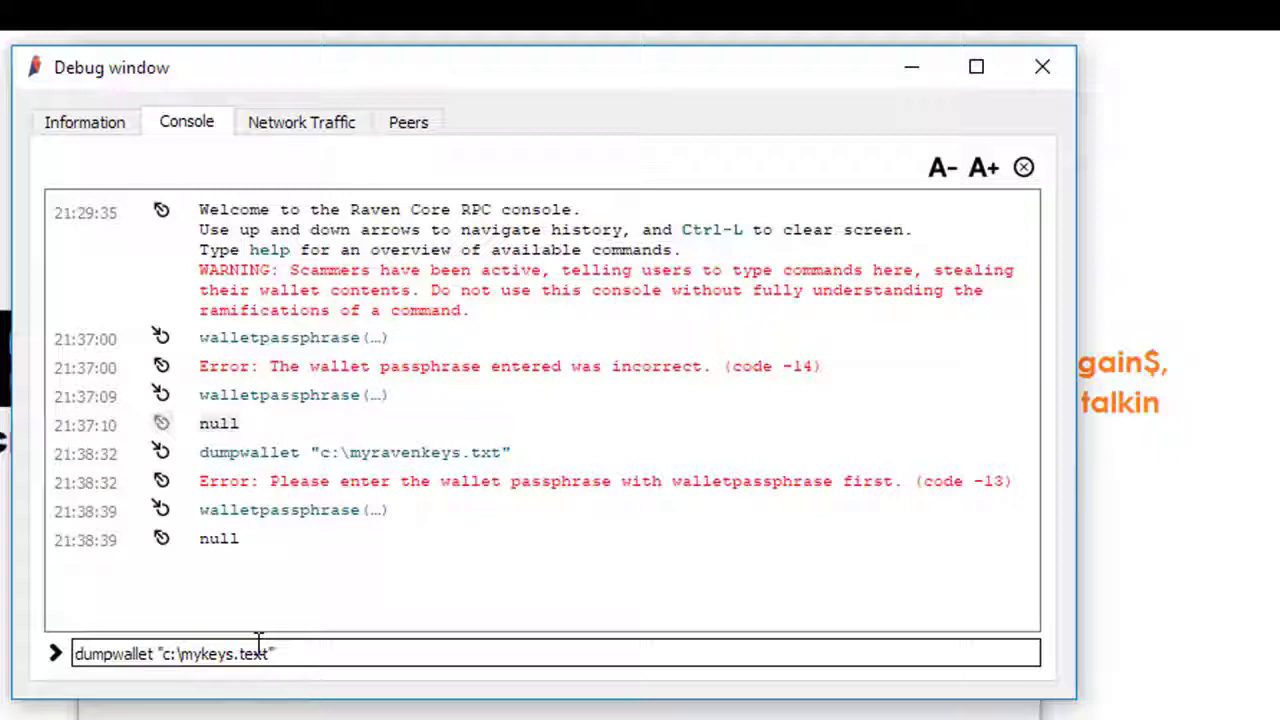
key(Return)
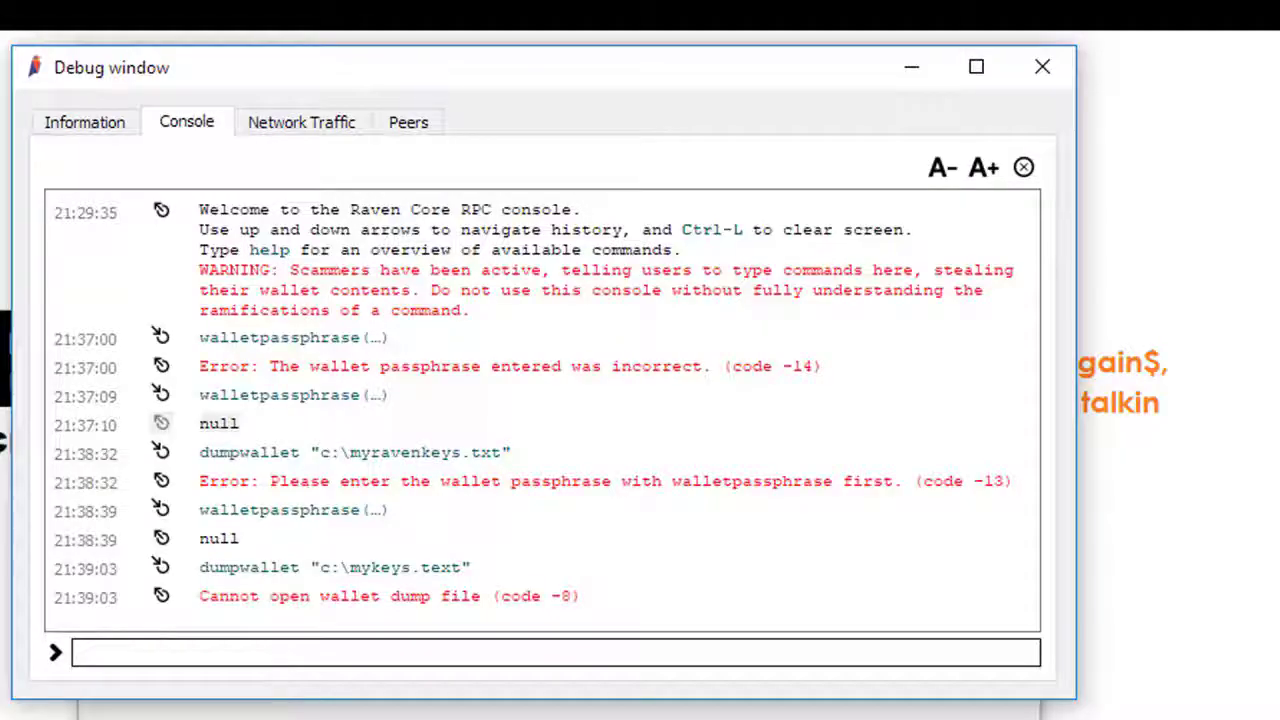
Step: Browse Local Disk (C:) > Users > the profile folder and copy its address-bar path
click(258, 645)
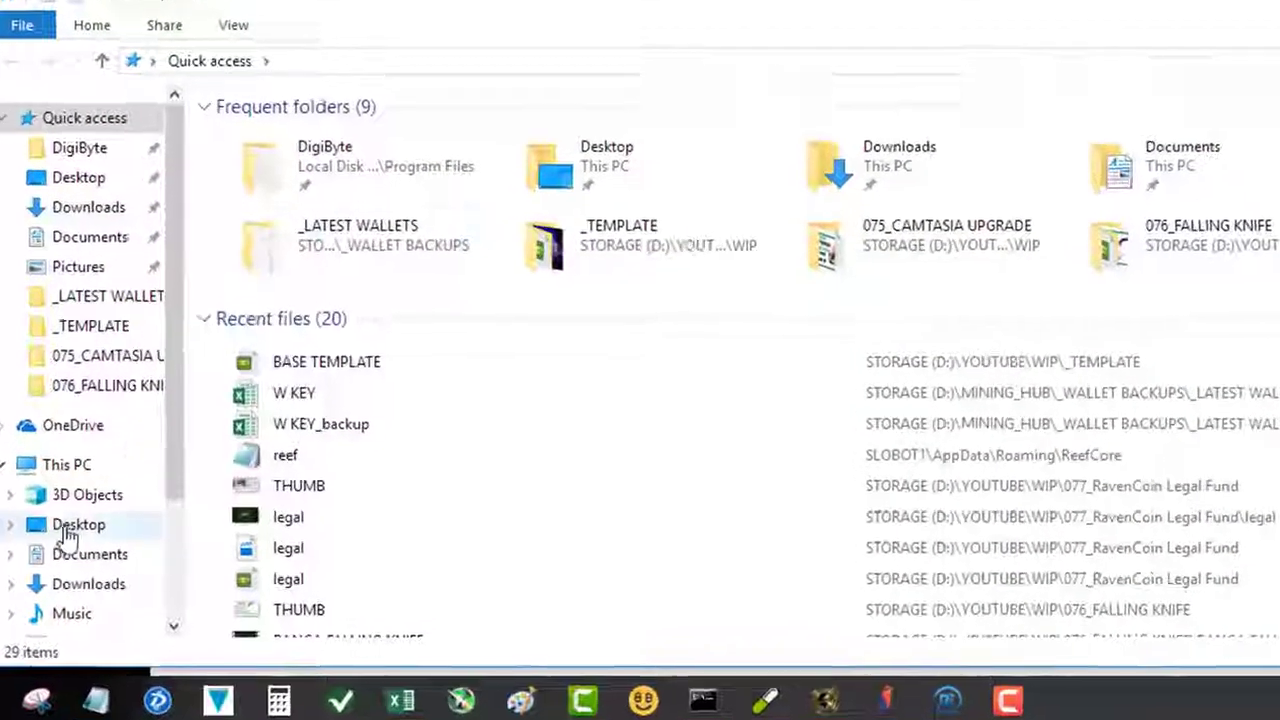
click(137, 556)
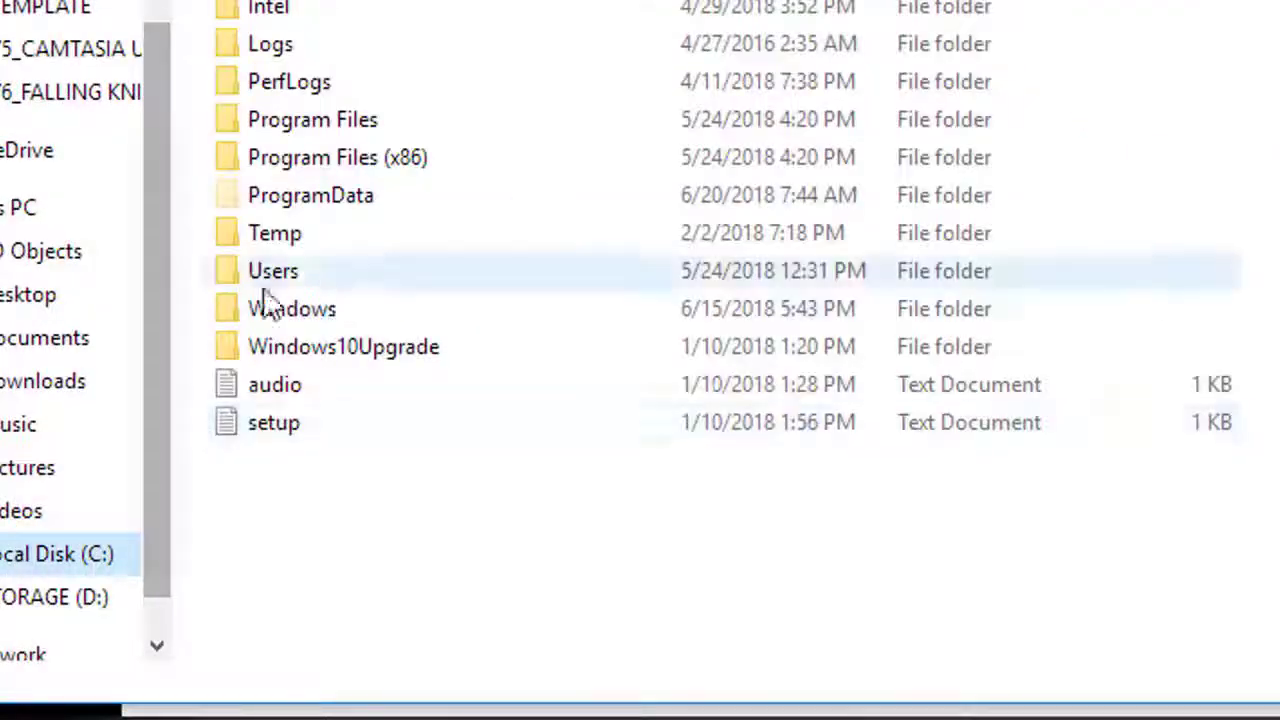
double_click(281, 272)
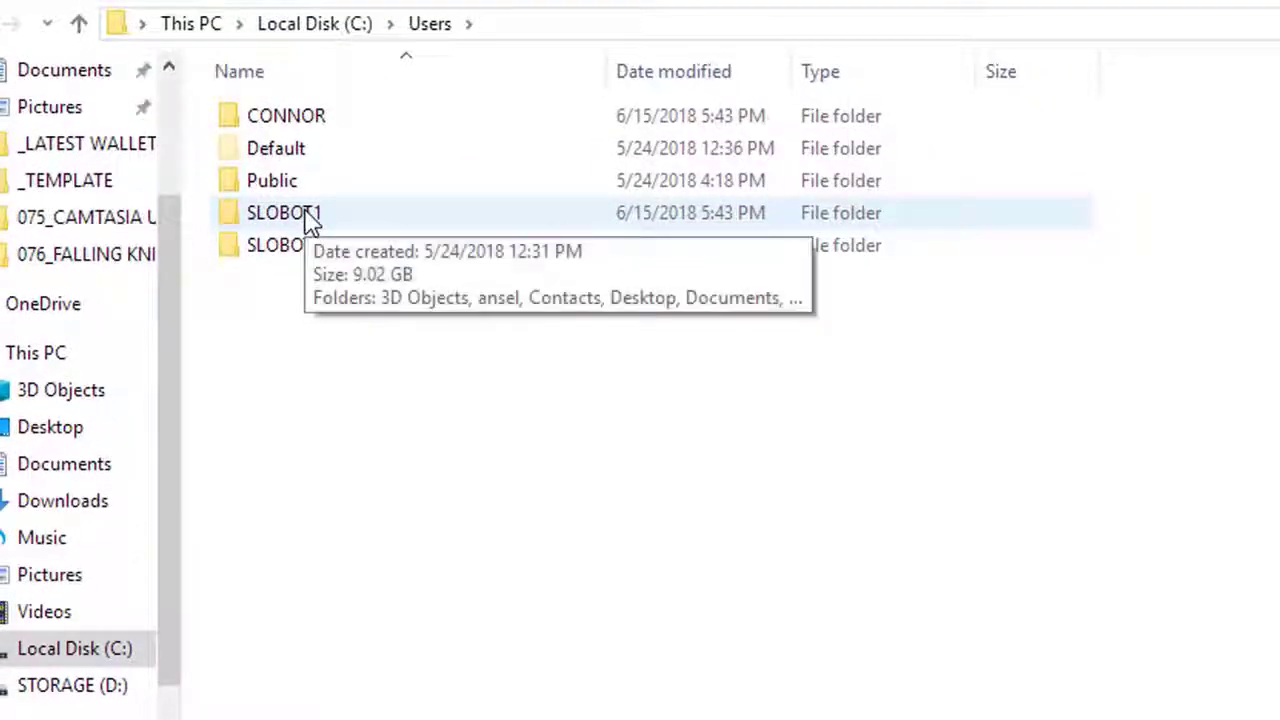
click(310, 220)
double_click(310, 220)
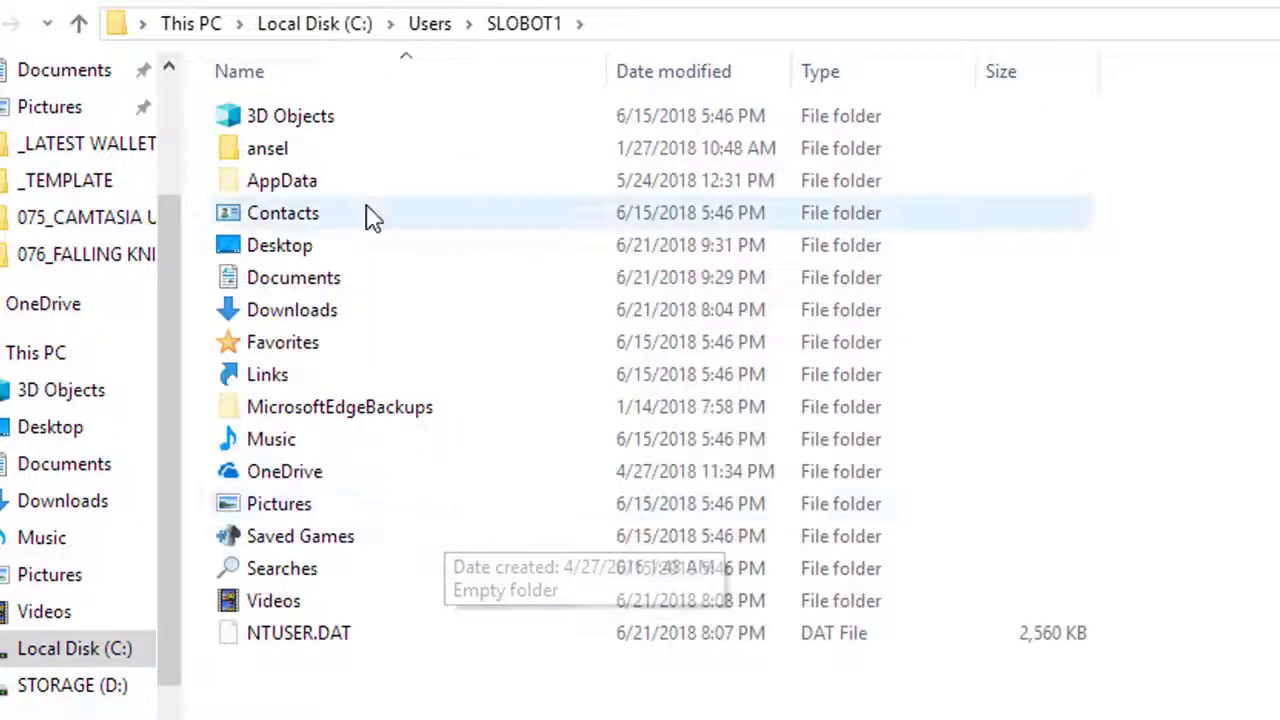
click(629, 29)
right_click(240, 25)
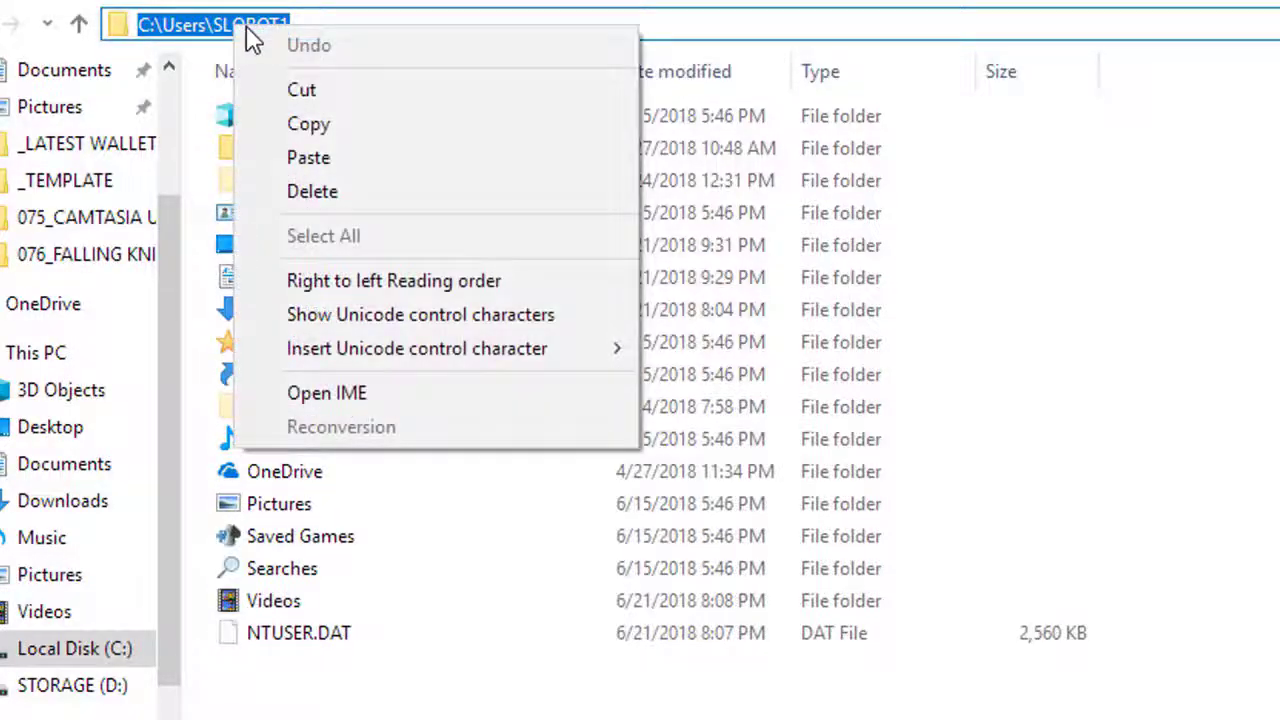
click(303, 121)
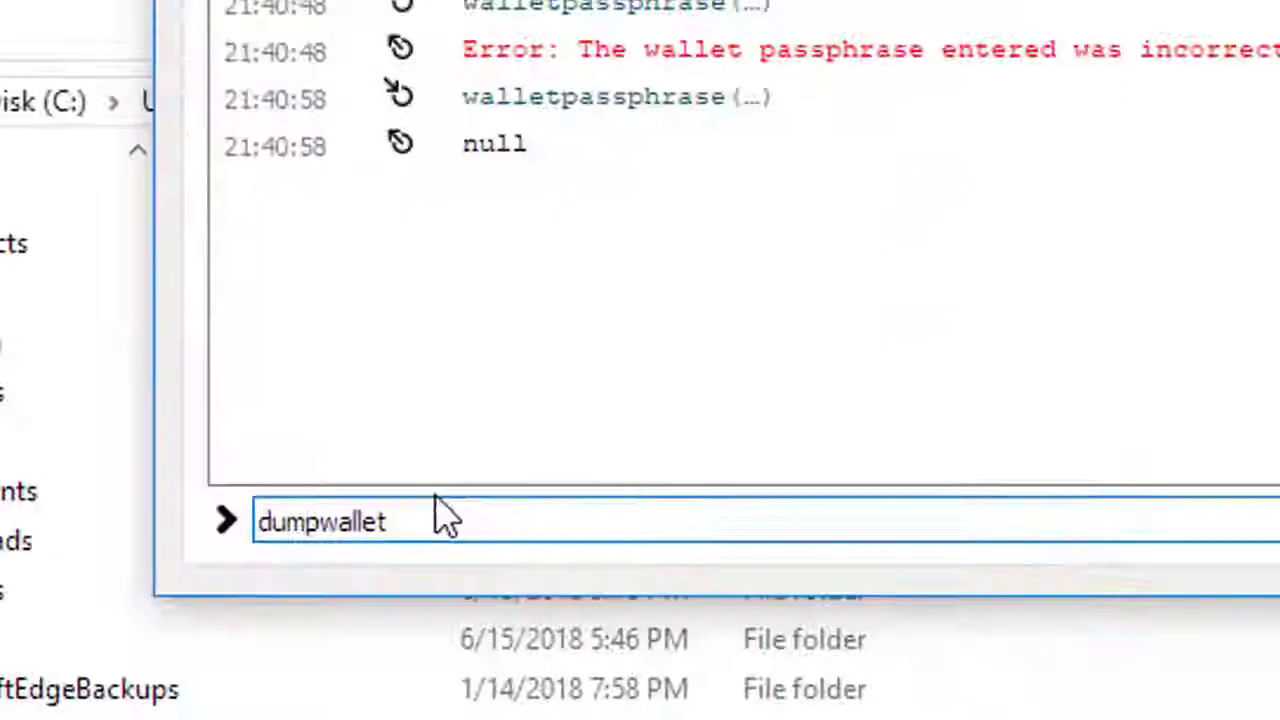
Step: Run dumpwallet with the pasted profile folder path plus \keys.txt in quotes
text(")
key(ctrl+v)
text(")
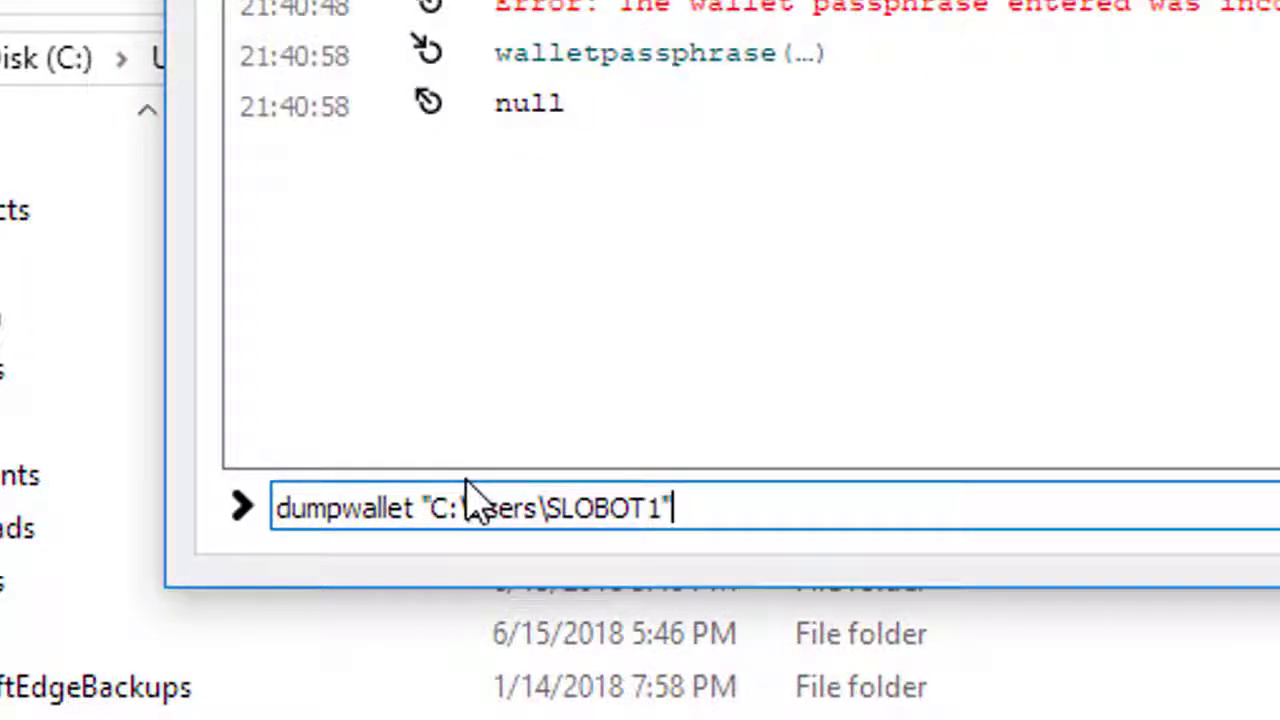
key(BackSpace)
text(\)
text(keys.txt)
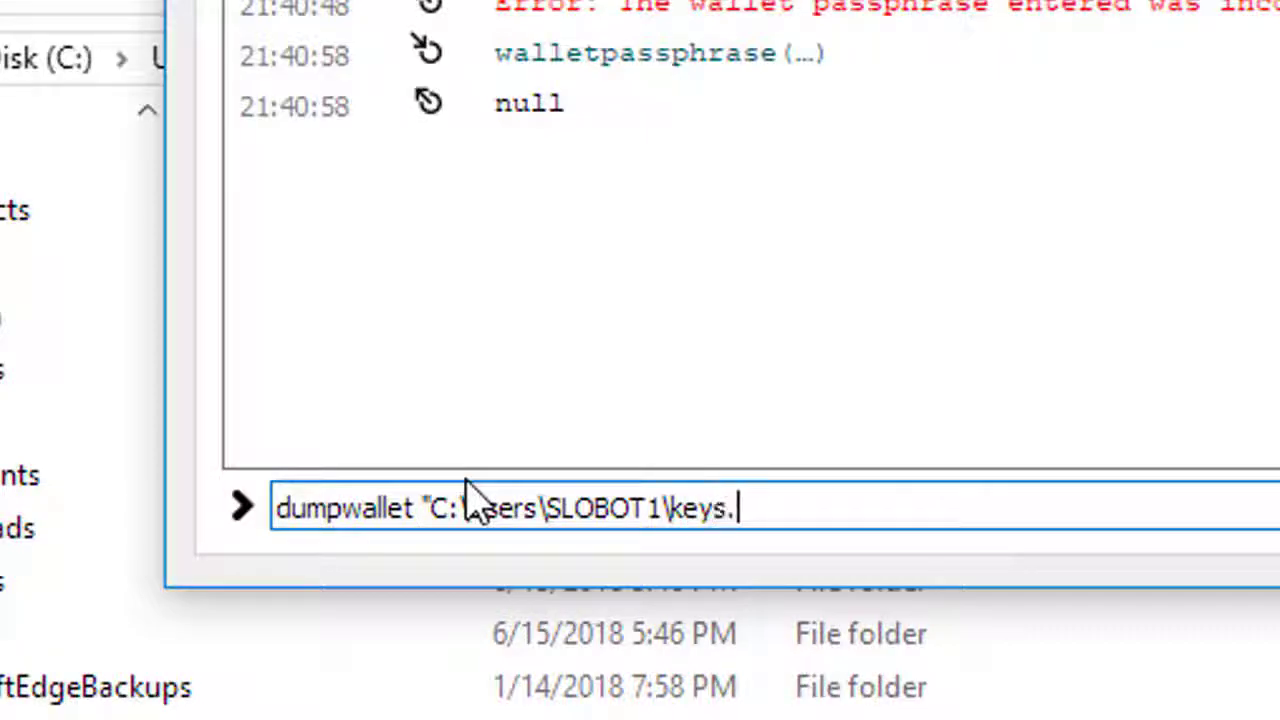
text(")
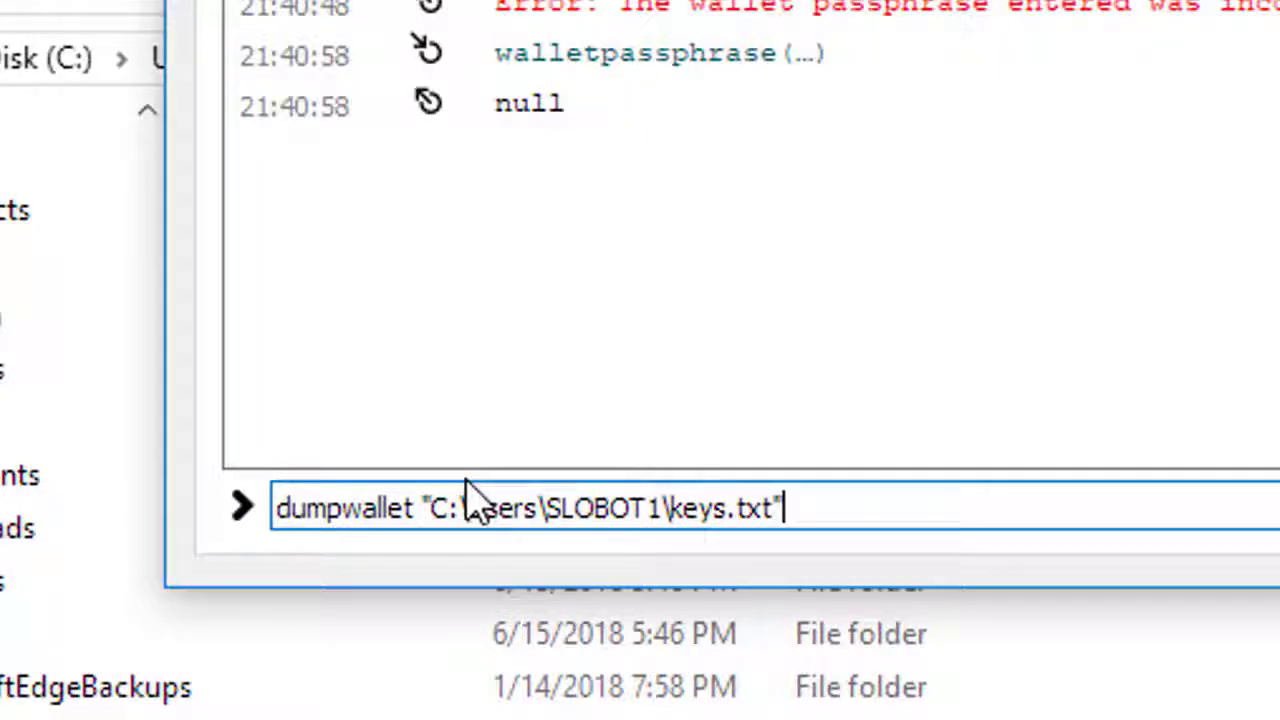
key(Return)
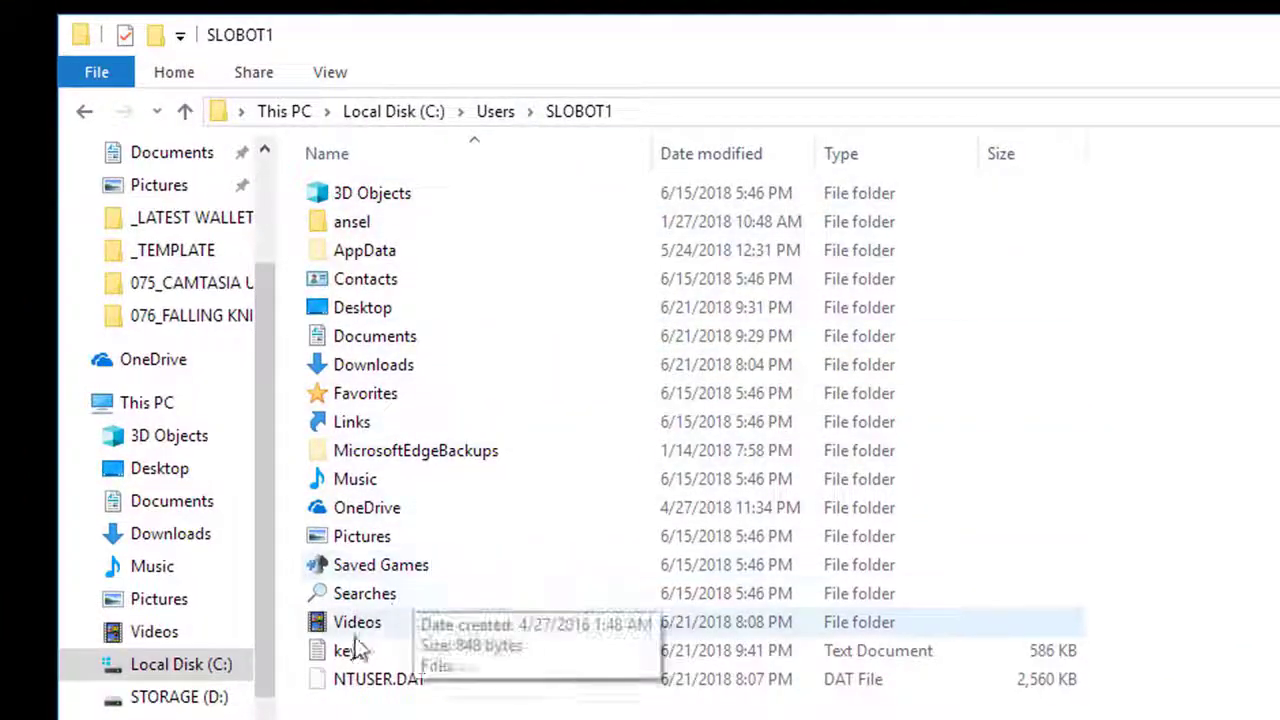
Step: Select the new 586 KB keys text file in the profile folder
click(357, 654)
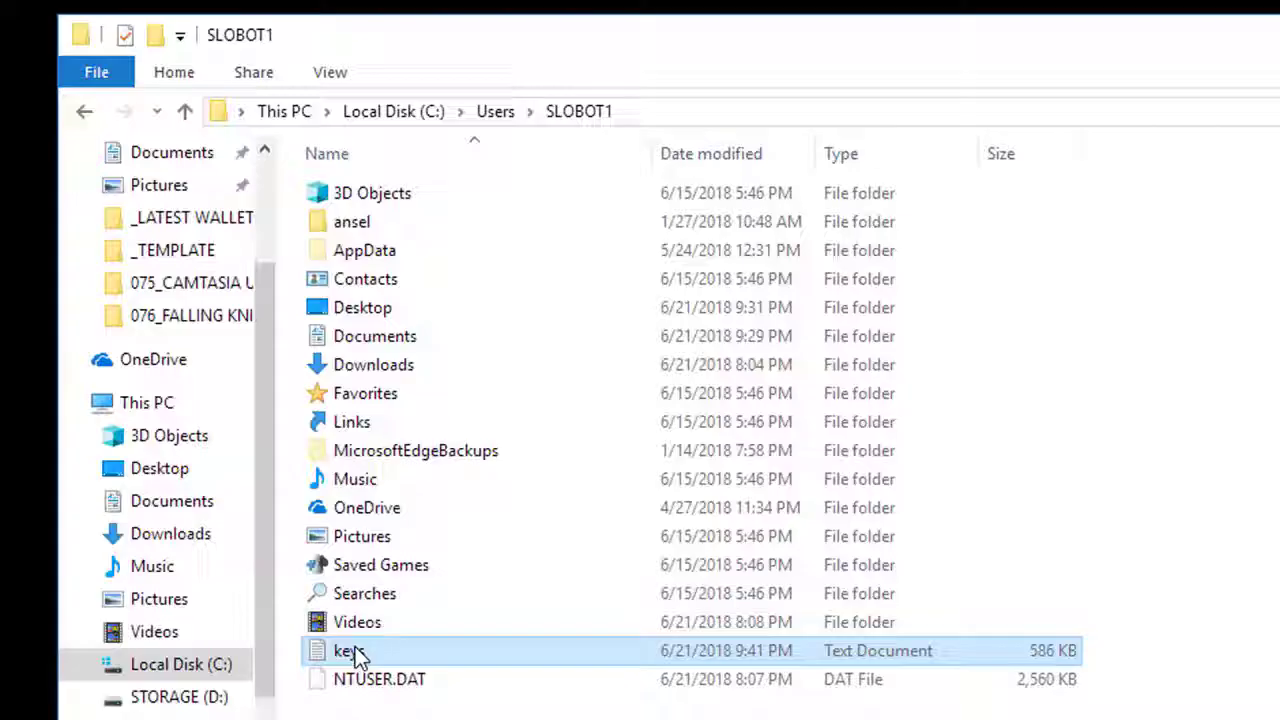